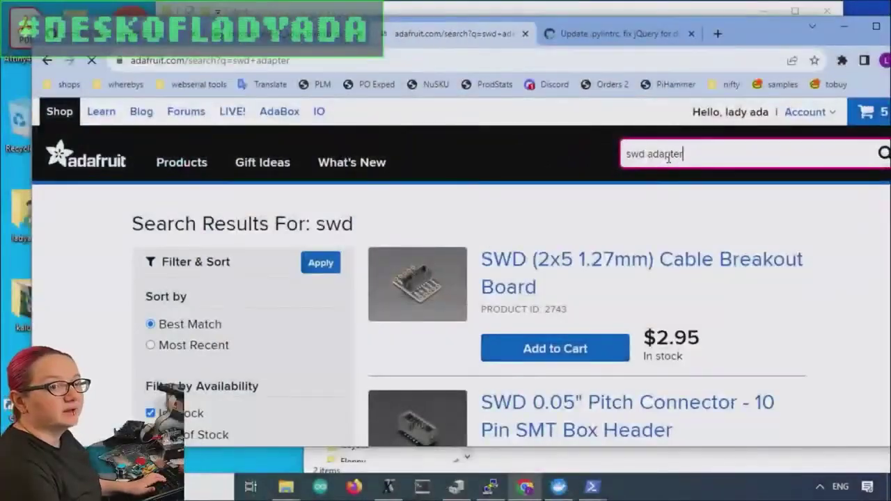
Maximize Chrome and open the JTAG (2x10 2.54mm) to SWD (2x5 1.27mm) Cable Adapter Board page
left_click(875, 26)
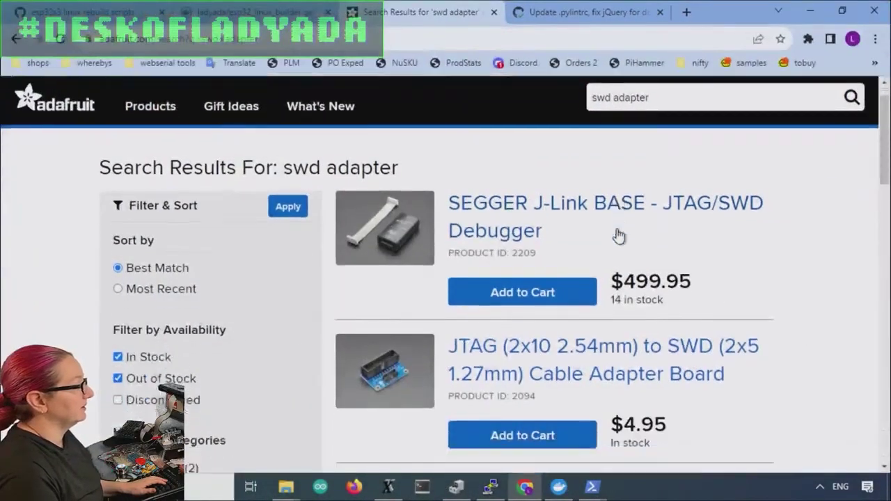
scroll(592, 278, "down", 1)
left_click(567, 313)
Browse the adapter board's photos, viewing the pinout shot and returning to the main image
scroll(543, 263, "down", 3)
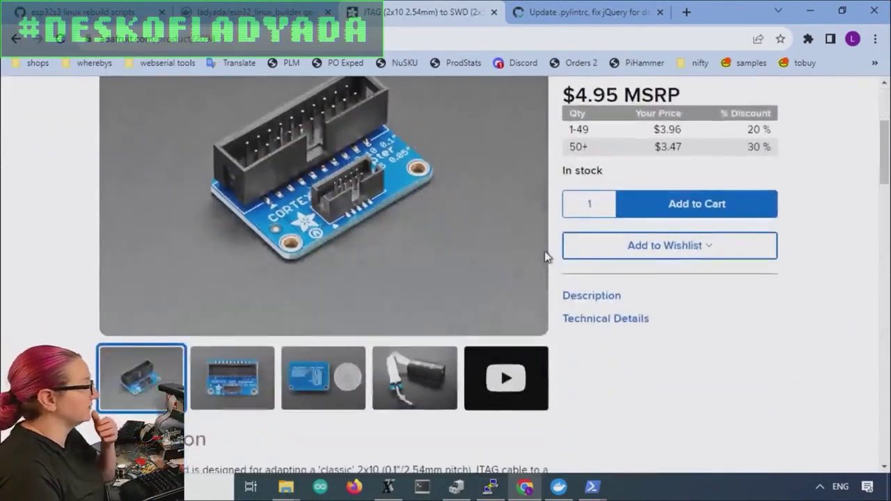
left_click(311, 364)
scroll(275, 225, "up", 1)
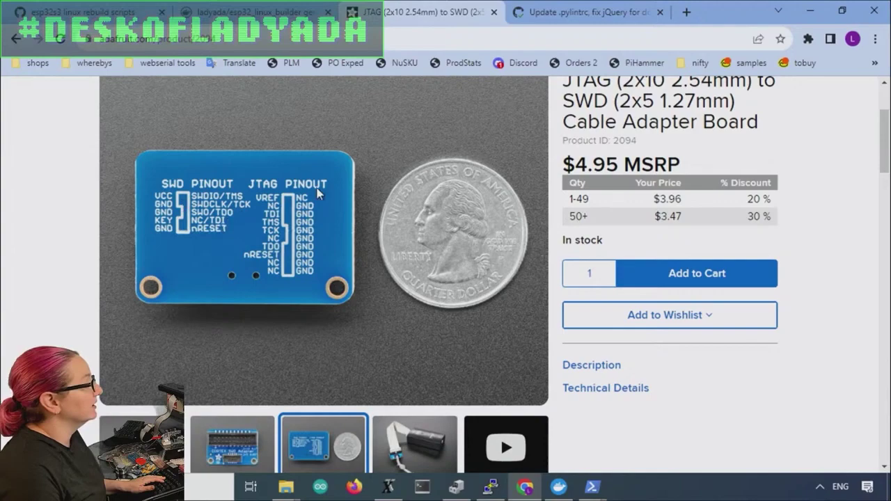
left_click(243, 439)
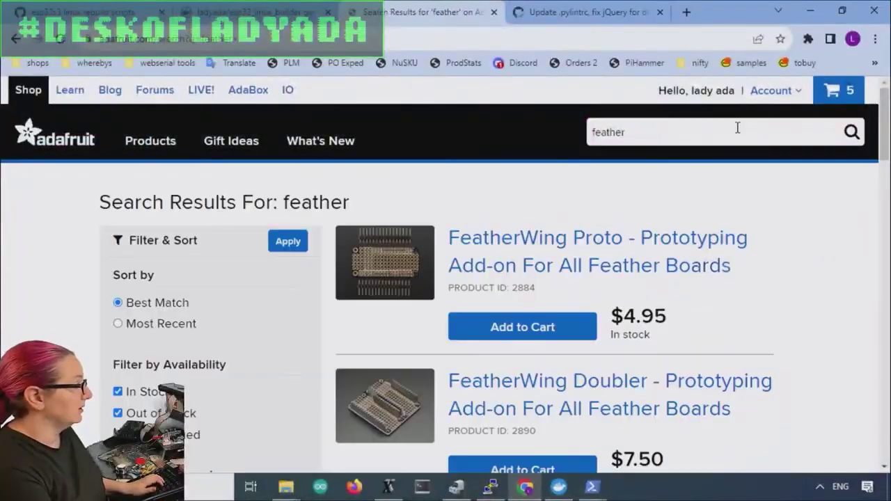
Search 'feather nrf' and look over the Feather nRF52840 Express product page
left_click(736, 128)
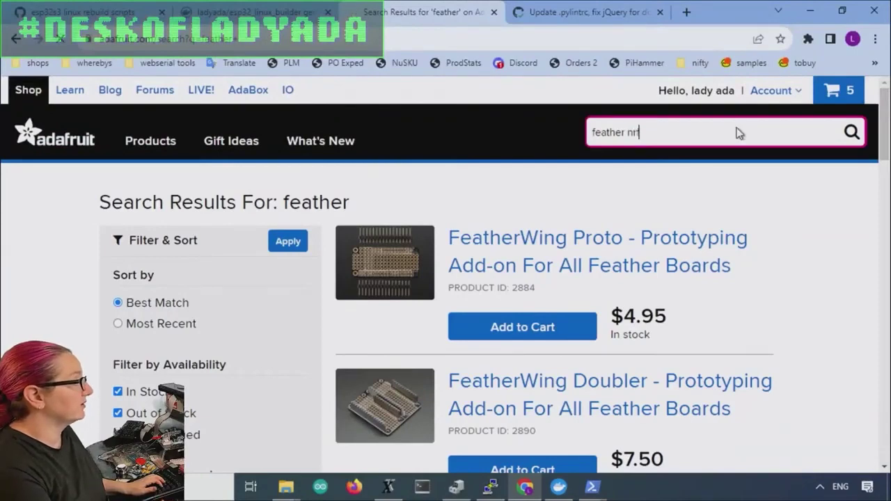
type("nrf")
key("Return")
left_click(402, 258)
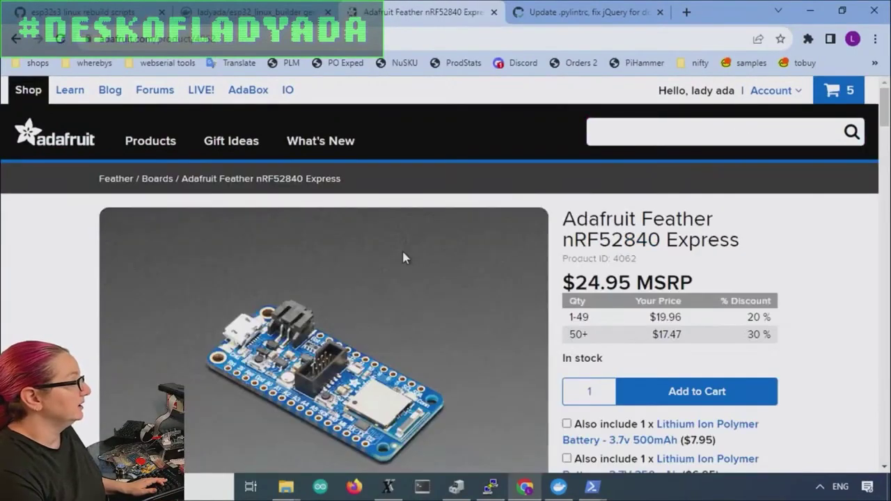
scroll(402, 258, "down", 2)
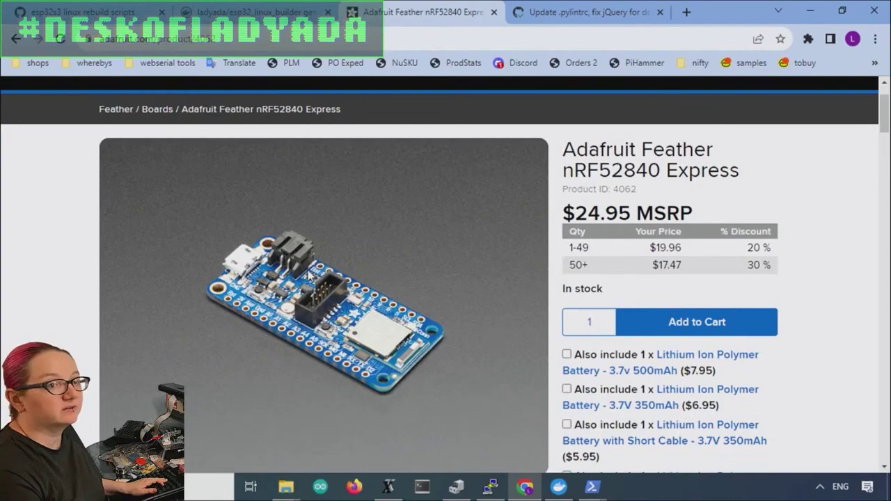
scroll(636, 260, "up", 2)
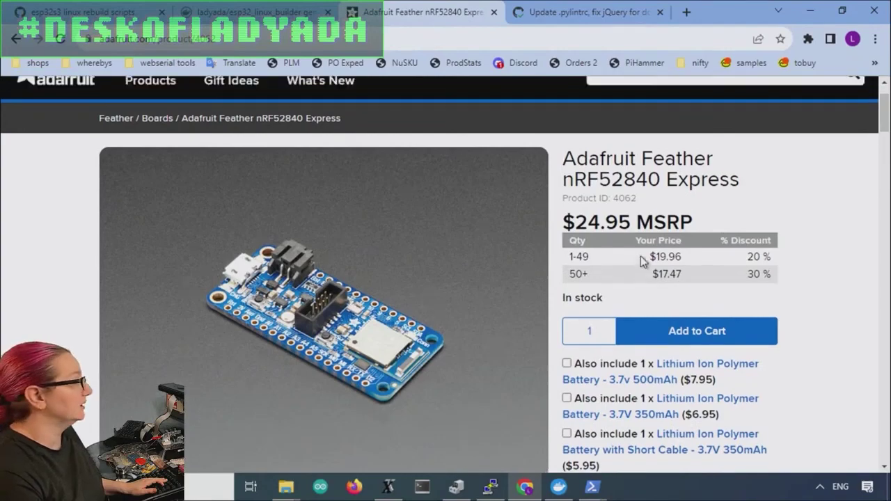
scroll(647, 209, "down", 4)
scroll(660, 151, "up", 4)
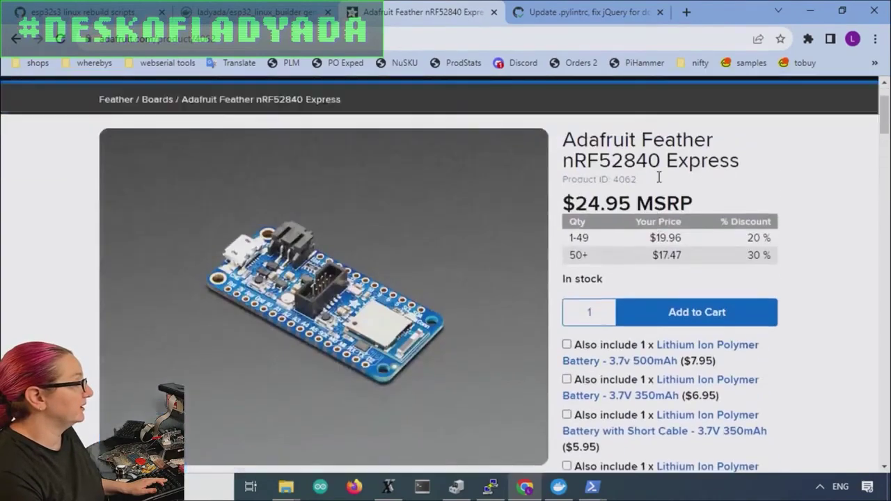
Search 'metro rp2040' and look over the Adafruit Metro RP2040 product page
left_click(642, 127)
type("metro rp20")
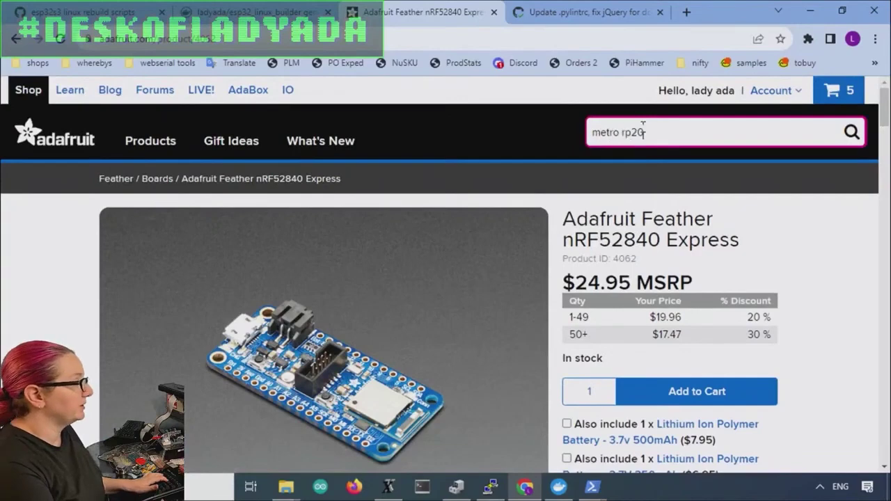
type("40")
key("Return")
left_click(403, 296)
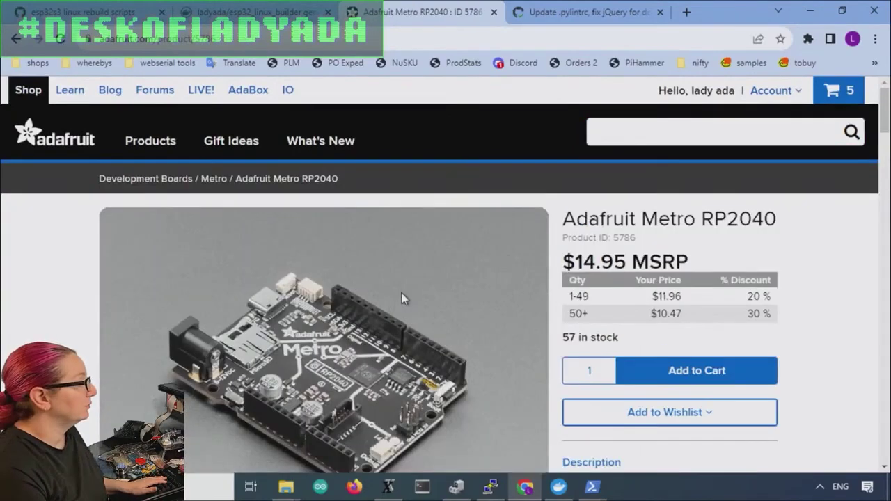
scroll(401, 295, "down", 1)
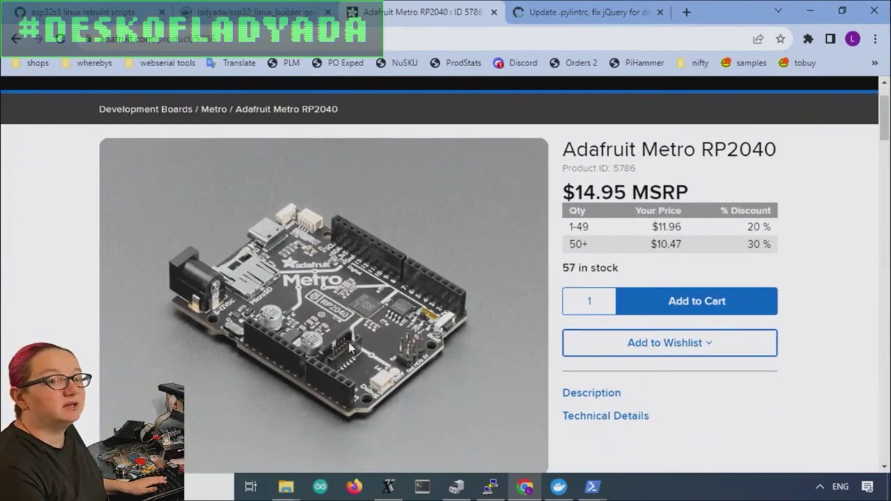
scroll(421, 319, "up", 1)
Search 'metro samd', refine it to 'metro samd21', and open the Metro RP2040 result
left_click(622, 135)
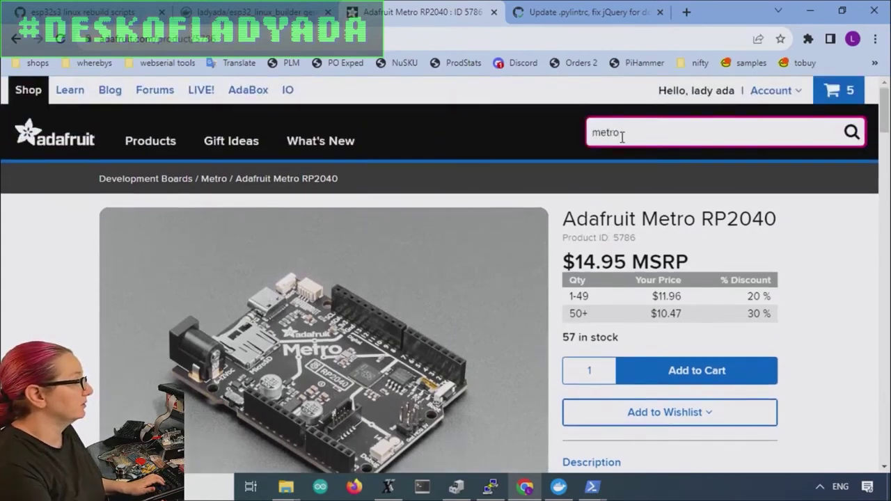
type("metro samd")
key("Return")
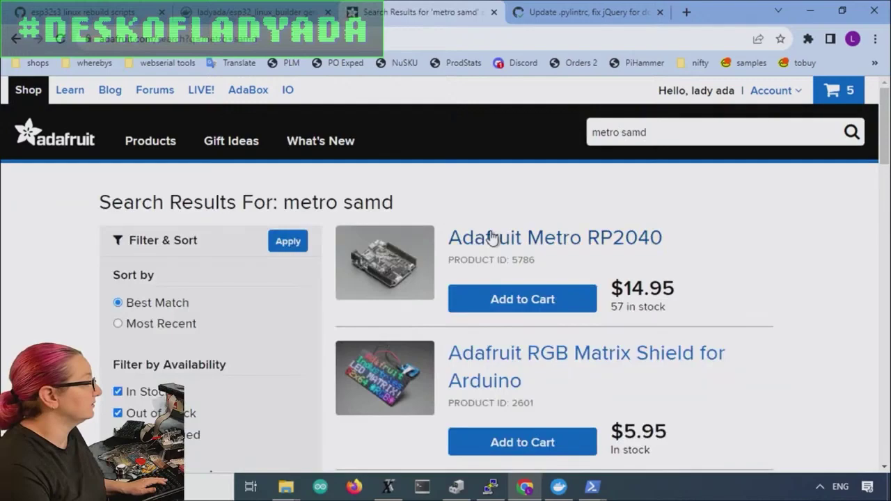
scroll(407, 258, "down", 5)
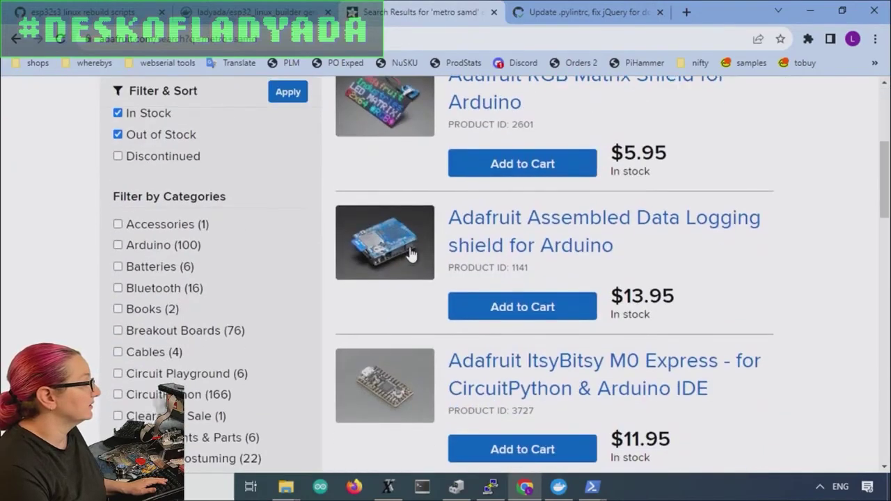
scroll(521, 240, "down", 3)
scroll(557, 195, "up", 8)
left_click(689, 139)
type("21")
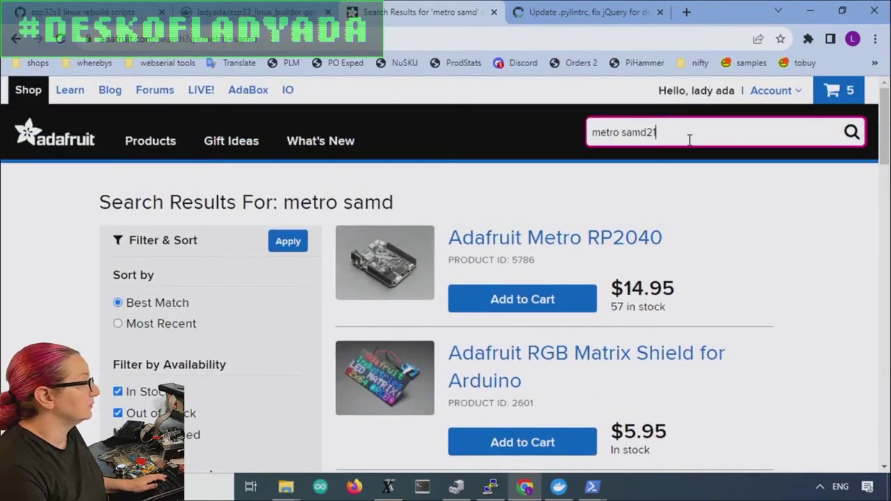
key("Return")
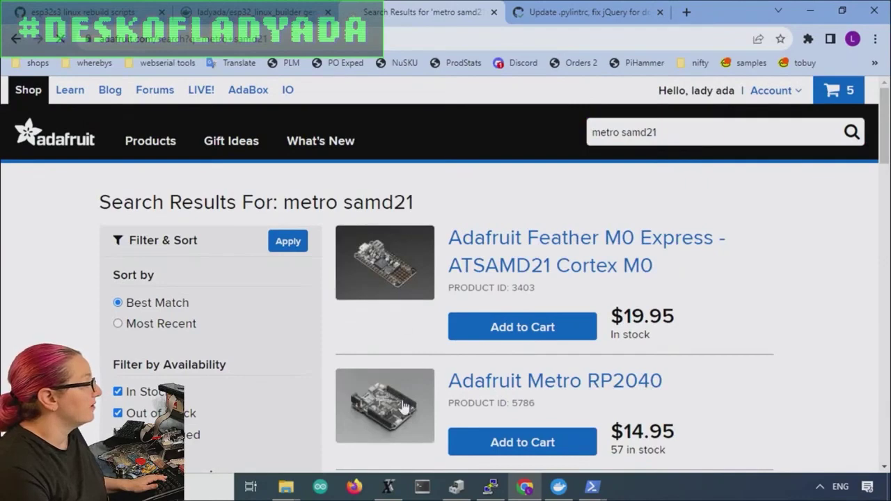
left_click(405, 408)
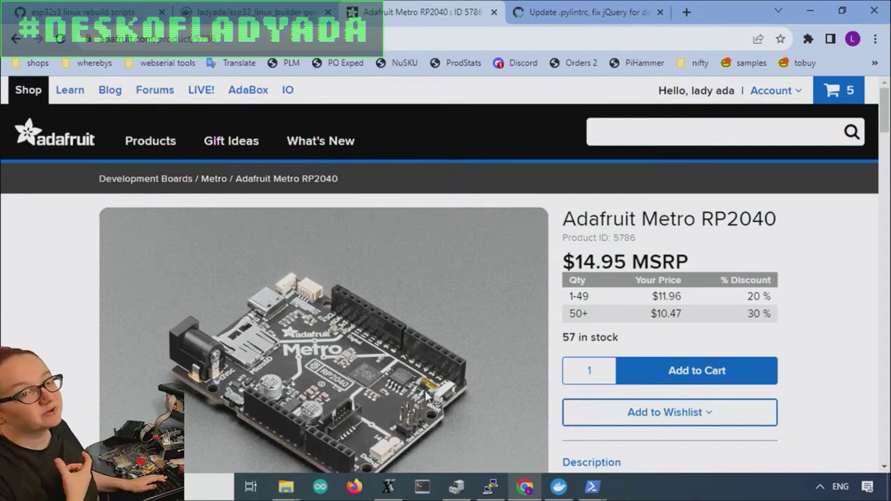
Search for 'feather rp2040' and open the Adafruit Feather RP2040 page (ID 4884, $11.95)
left_click(597, 135)
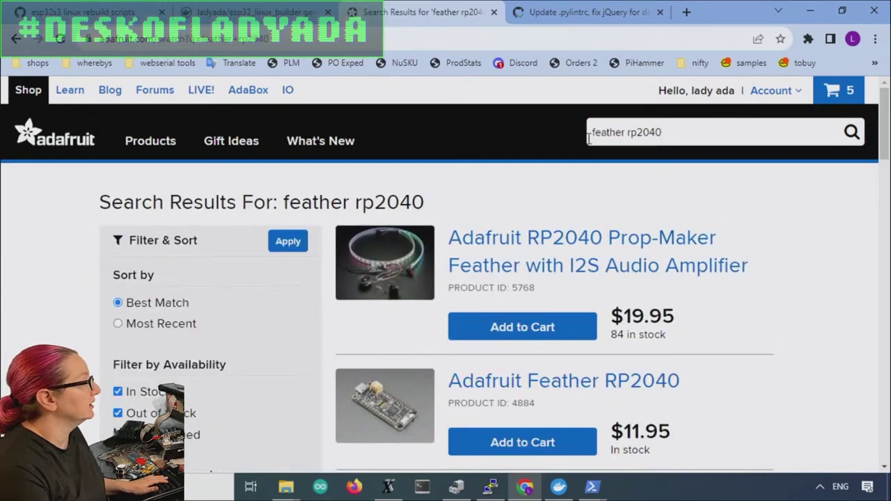
scroll(550, 229, "down", 2)
left_click(534, 236)
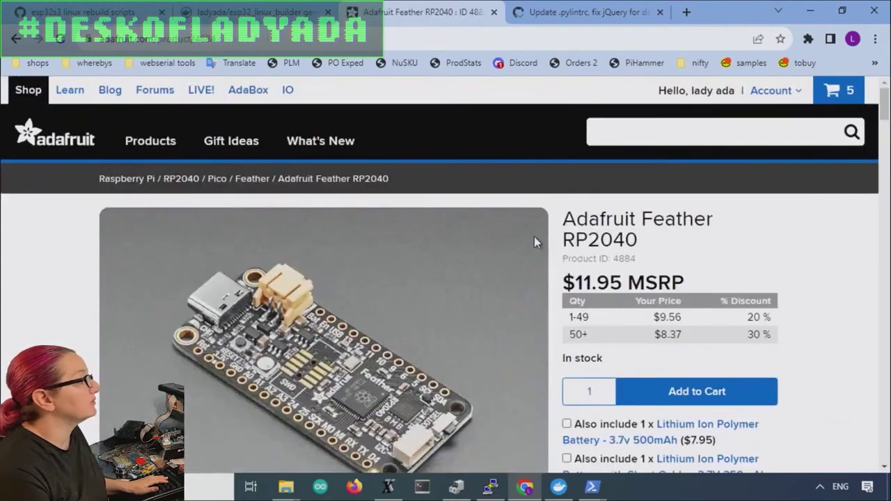
scroll(534, 236, "down", 1)
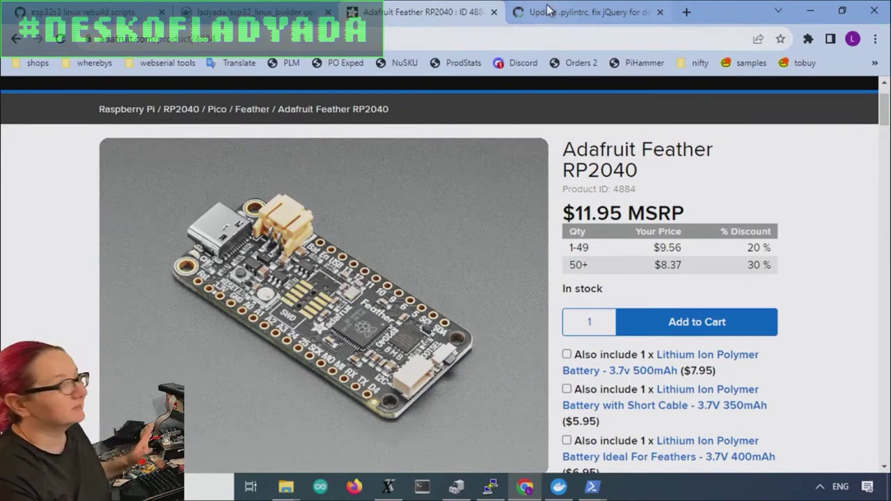
Load DigiKey from the address bar with 'dig' and search for 'header'
left_click(417, 35)
type("digikey.com")
key("Return")
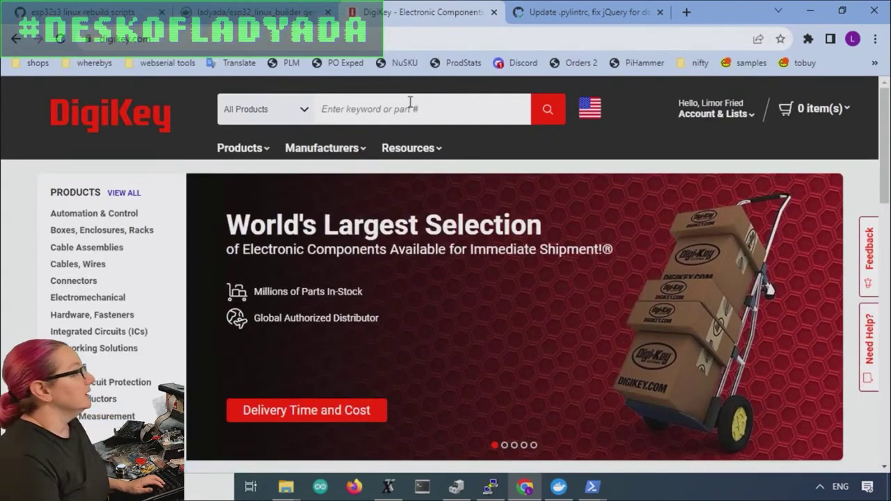
type("header")
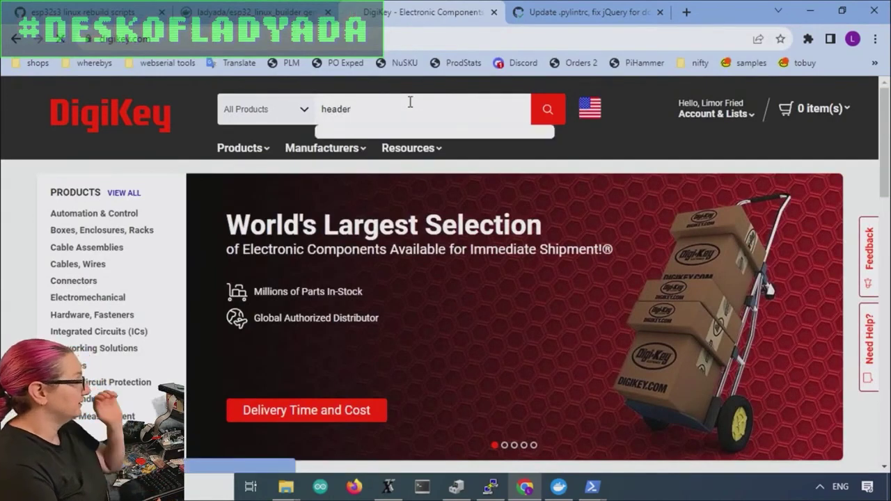
key("Return")
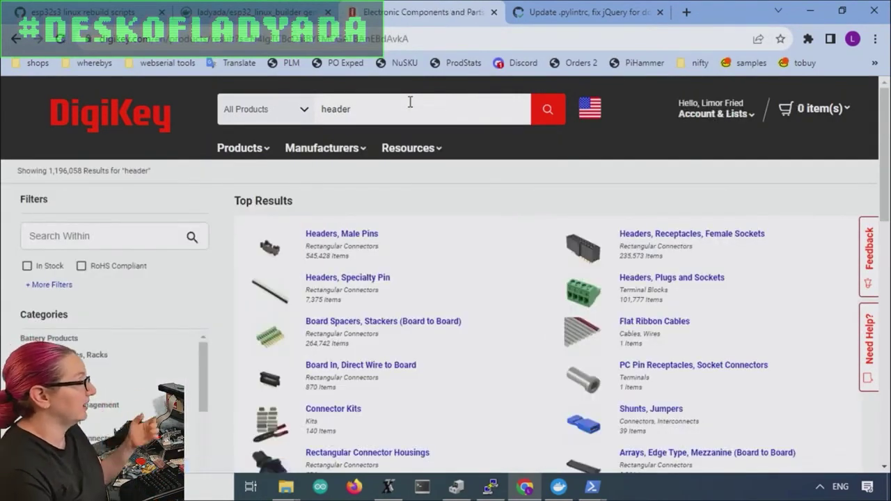
Open the Headers, Male Pins category and scroll through its 545,428 results
left_click(257, 255)
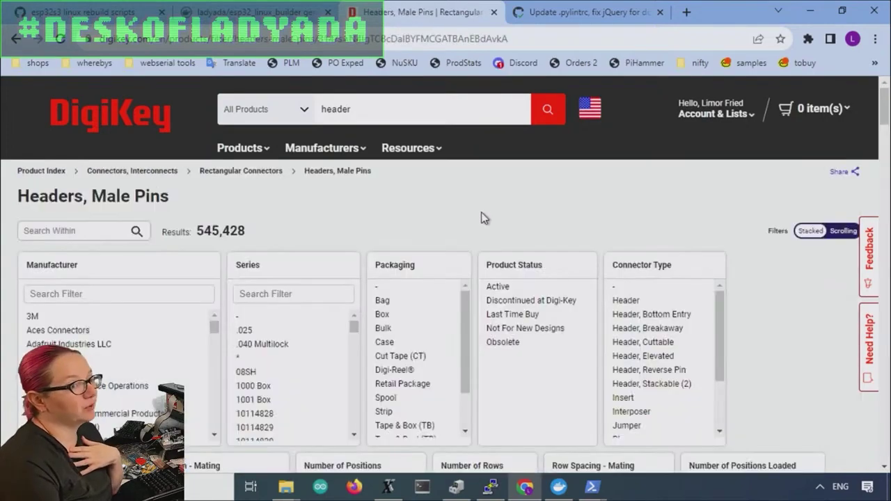
scroll(581, 230, "down", 15)
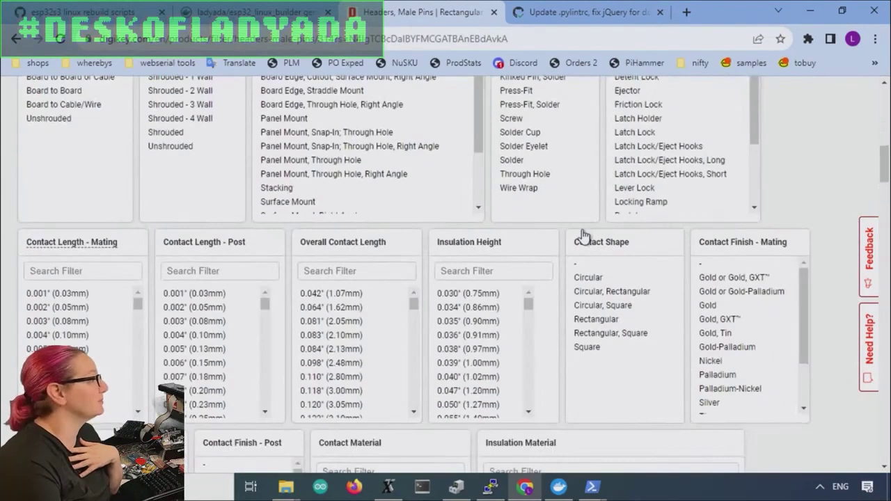
scroll(583, 238, "down", 5)
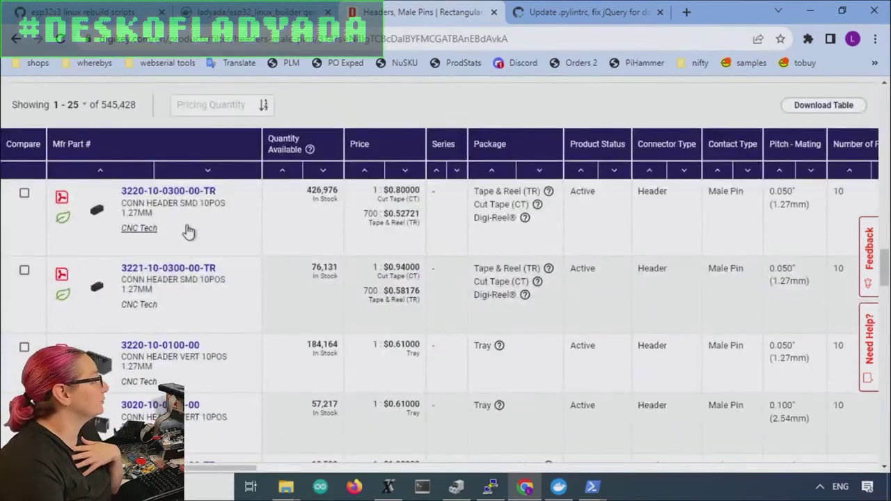
mouse_move(99, 222)
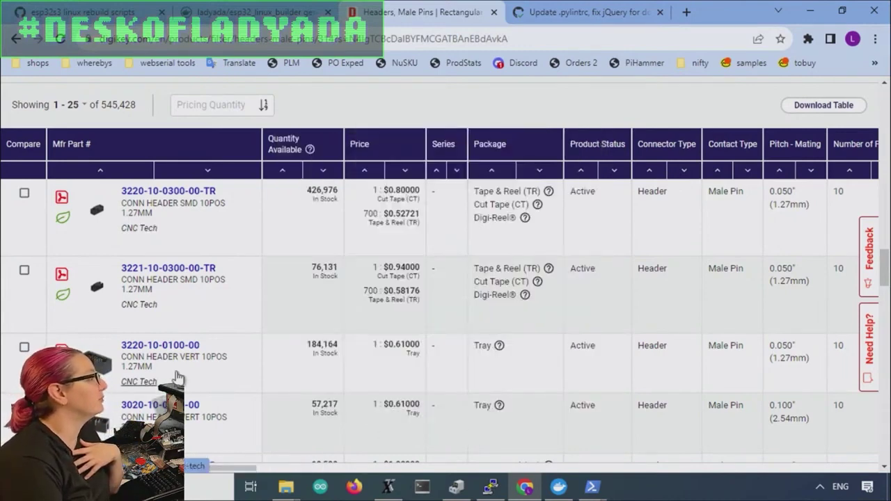
scroll(309, 325, "up", 5)
scroll(308, 324, "up", 10)
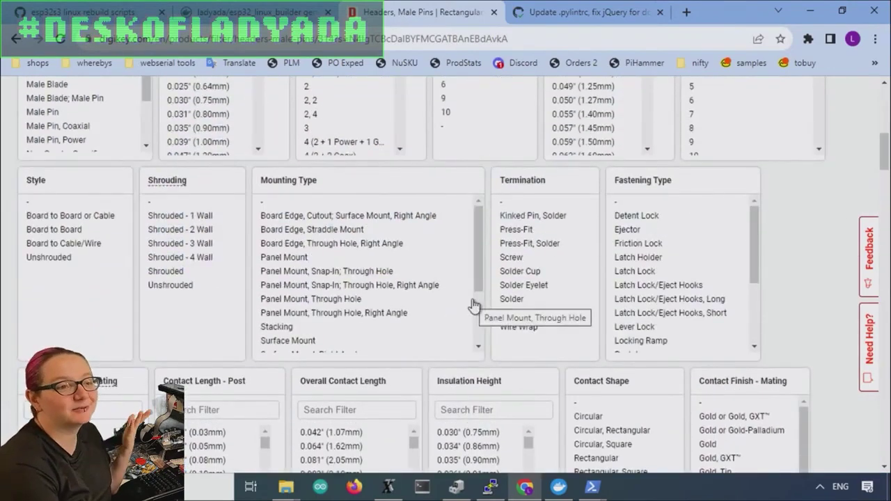
scroll(676, 292, "up", 10)
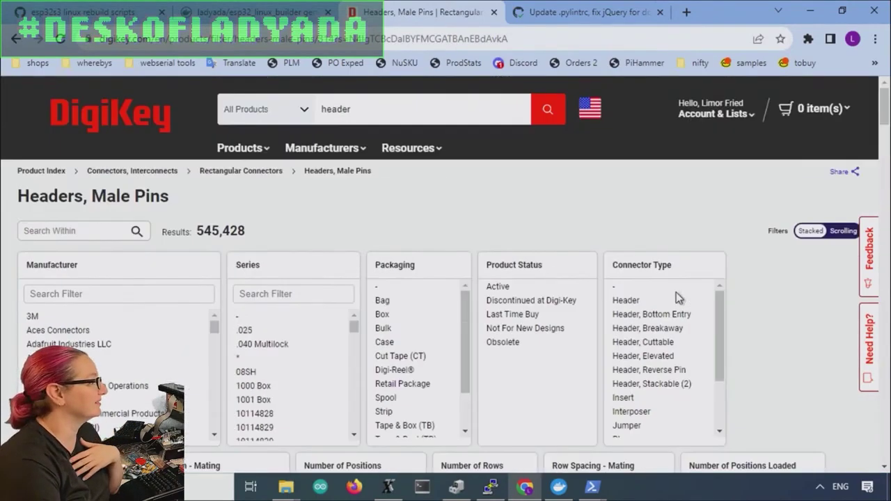
Filter to Active product status and 1.27mm pitch, then apply the filters
left_click(530, 288)
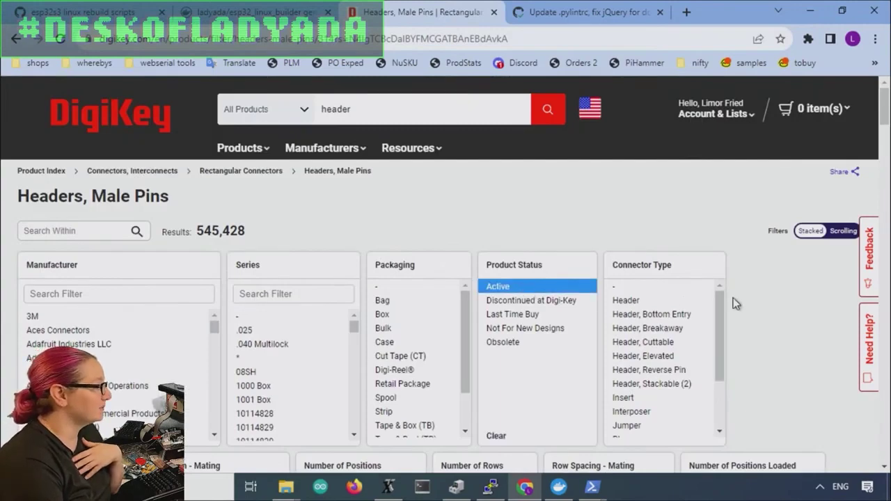
scroll(762, 295, "down", 3)
scroll(762, 296, "down", 1)
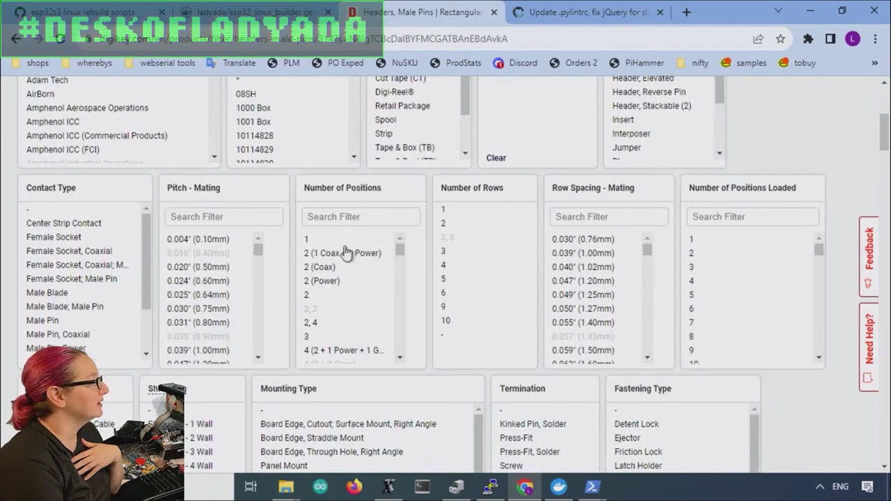
scroll(240, 248, "down", 1)
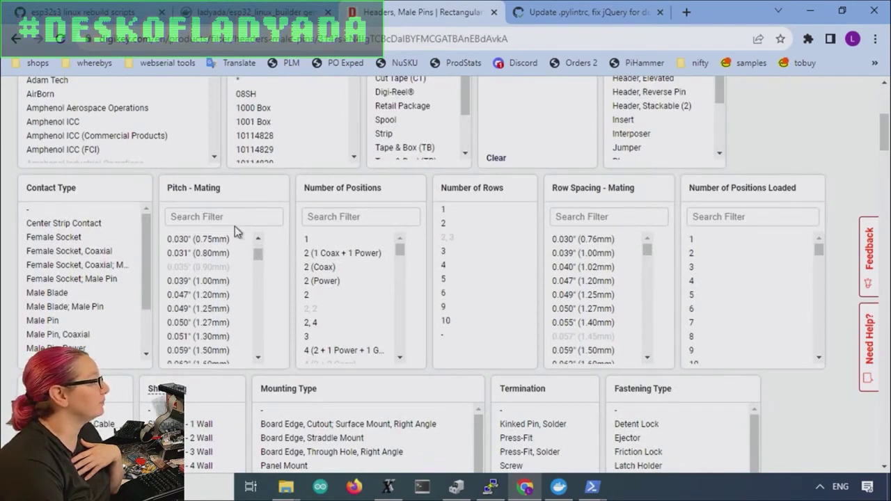
left_click(231, 217)
type("1.27")
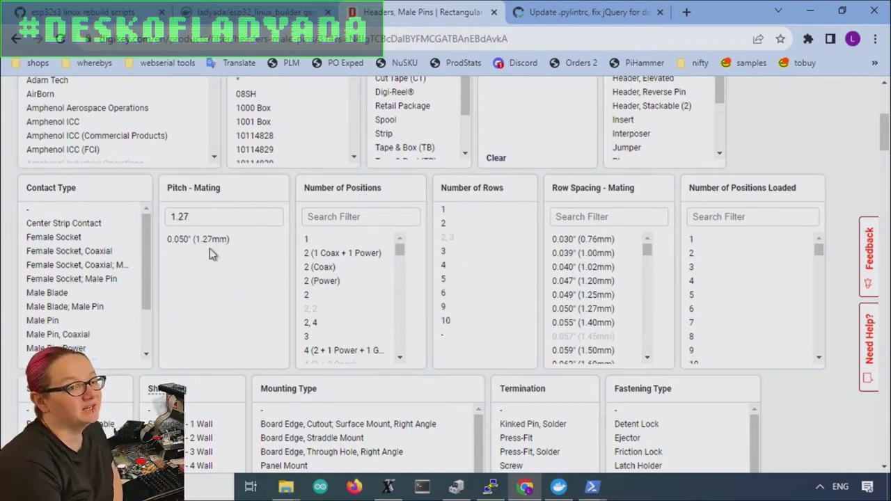
left_click(209, 240)
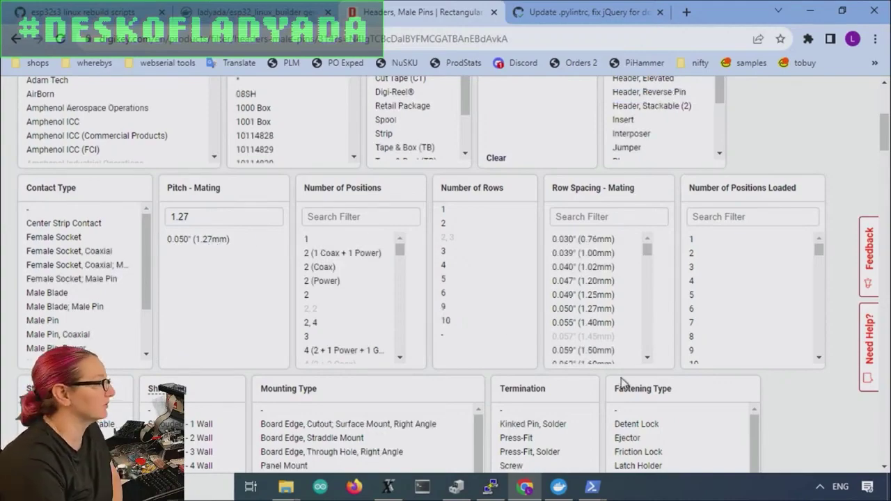
scroll(734, 376, "down", 15)
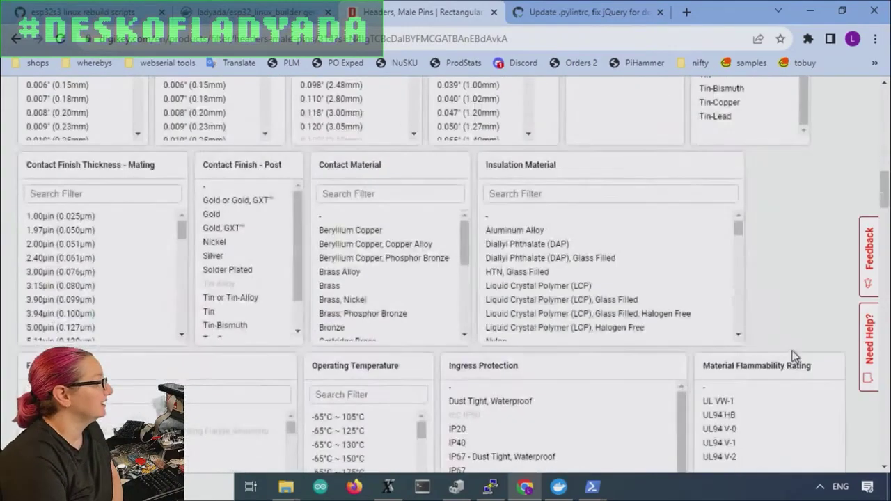
scroll(797, 355, "down", 3)
left_click(585, 244)
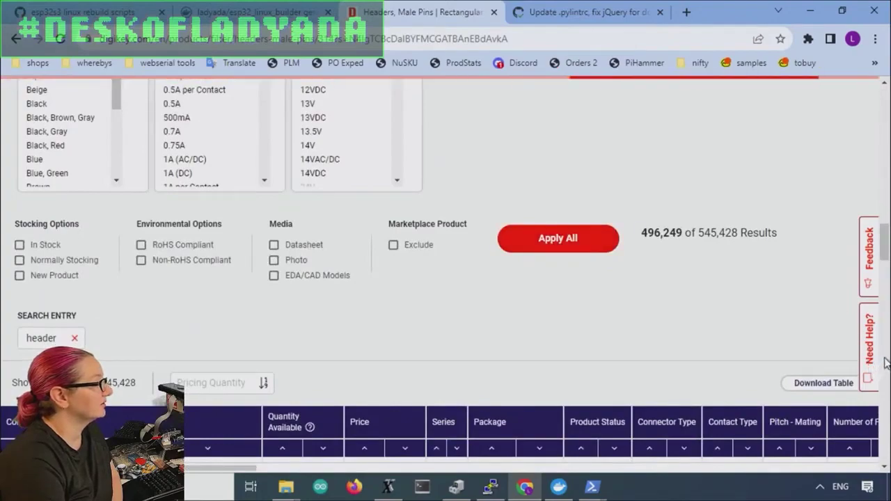
Select 2 rows and find and pick 10 positions in the filter lists
scroll(593, 205, "down", 5)
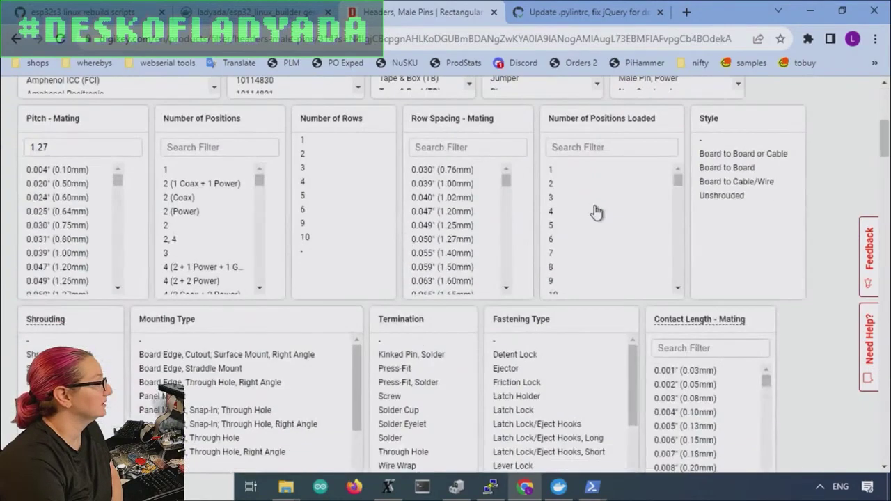
scroll(692, 225, "up", 2)
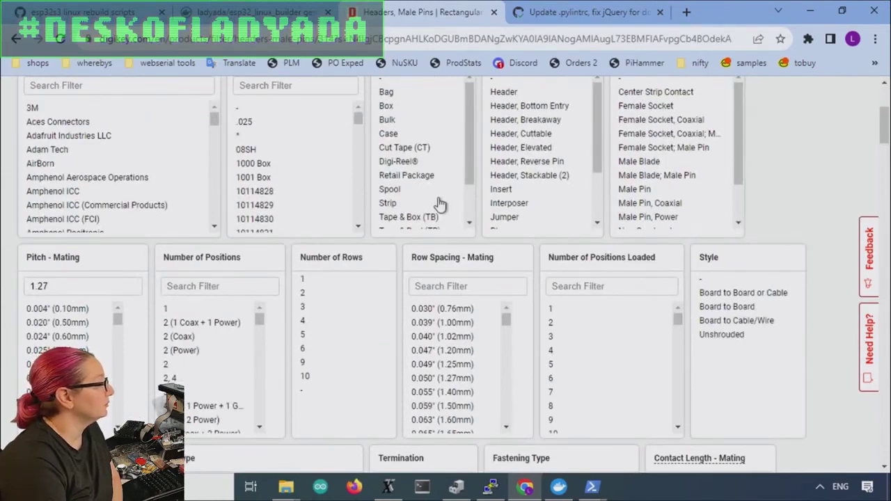
left_click(327, 295)
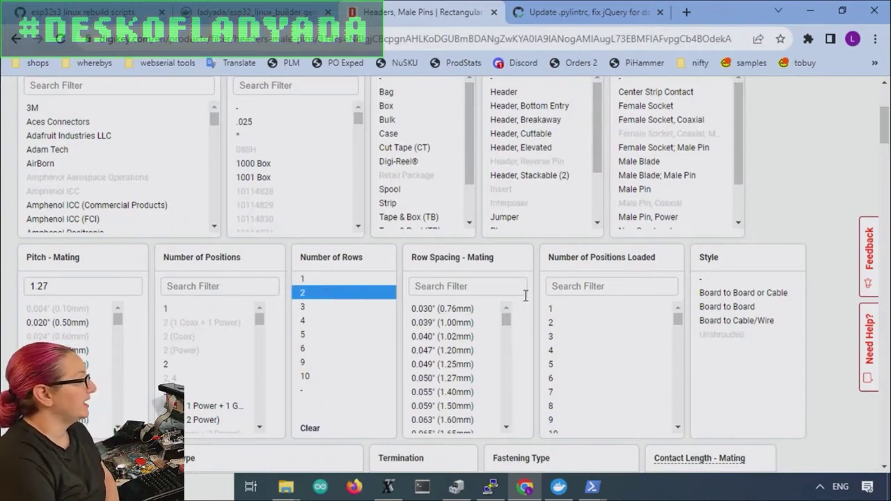
left_click(196, 291)
type("'0")
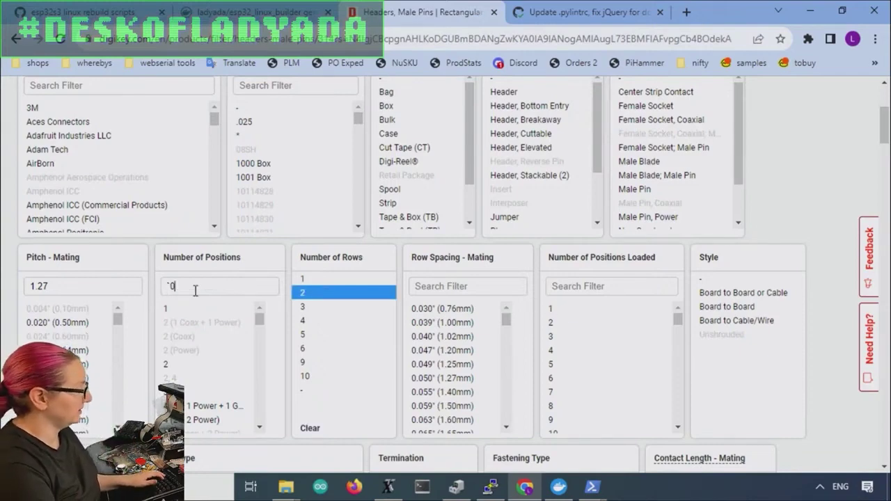
type("10")
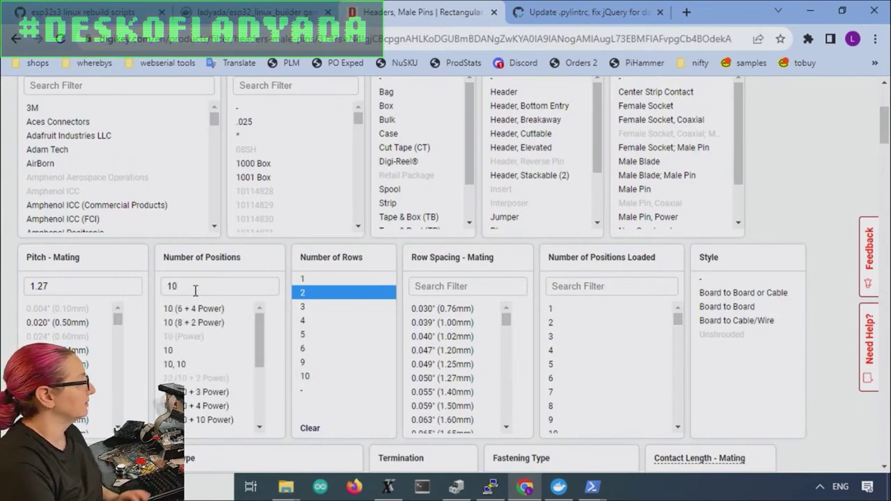
scroll(322, 240, "down", 1)
left_click(218, 284)
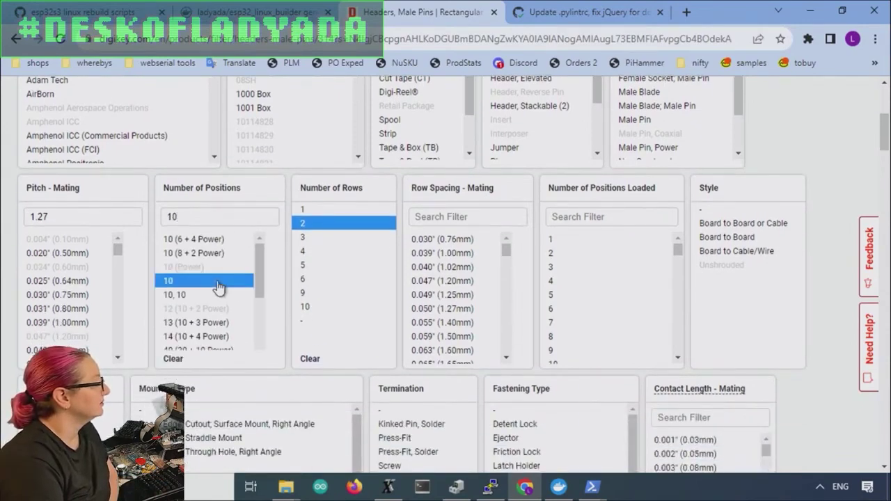
Scroll through the remaining filter lists and select All for positions loaded
scroll(216, 296, "down", 1)
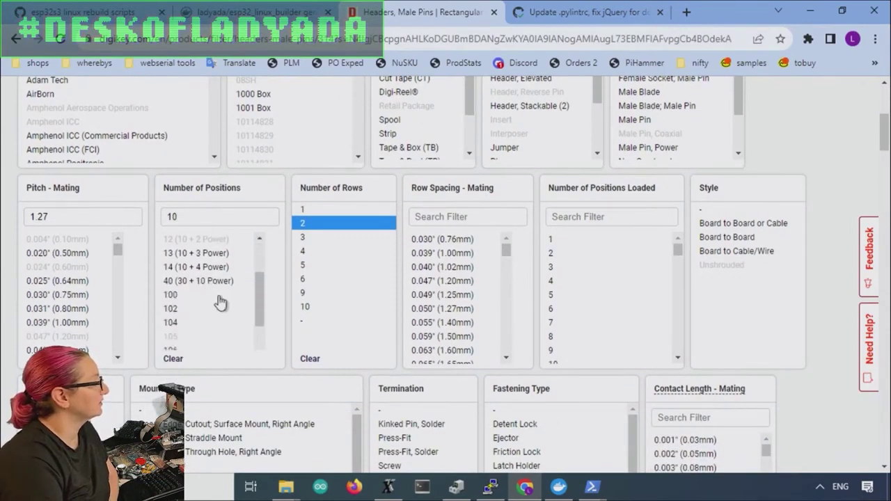
scroll(218, 299, "up", 1)
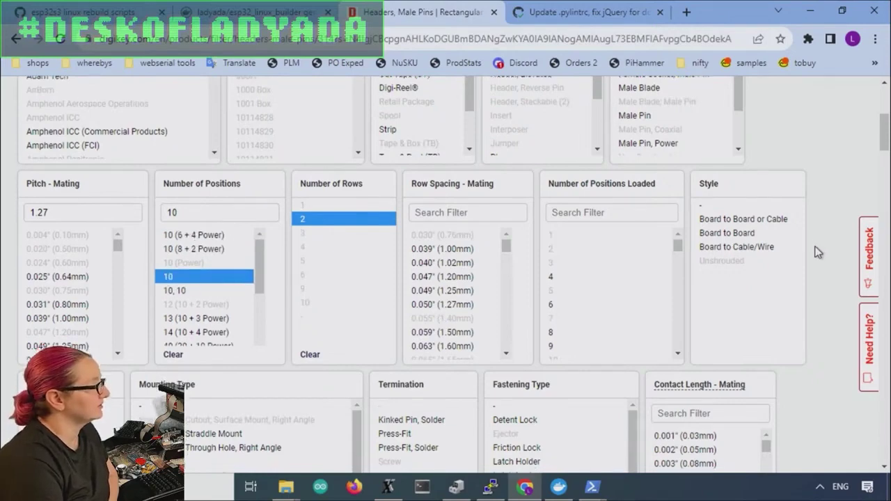
scroll(817, 252, "down", 5)
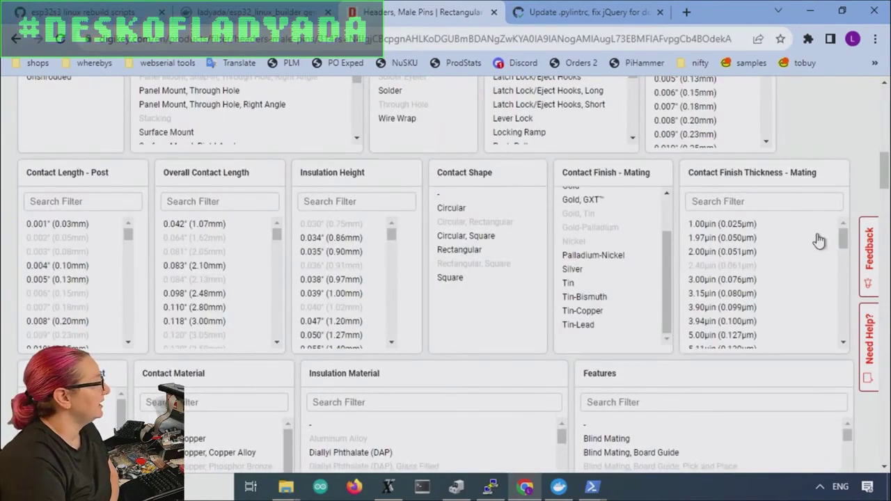
scroll(818, 240, "up", 5)
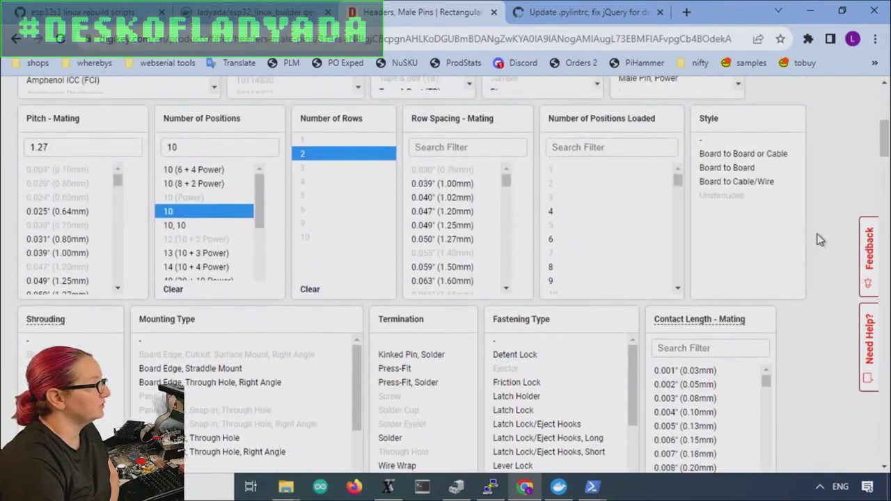
scroll(653, 169, "down", 6)
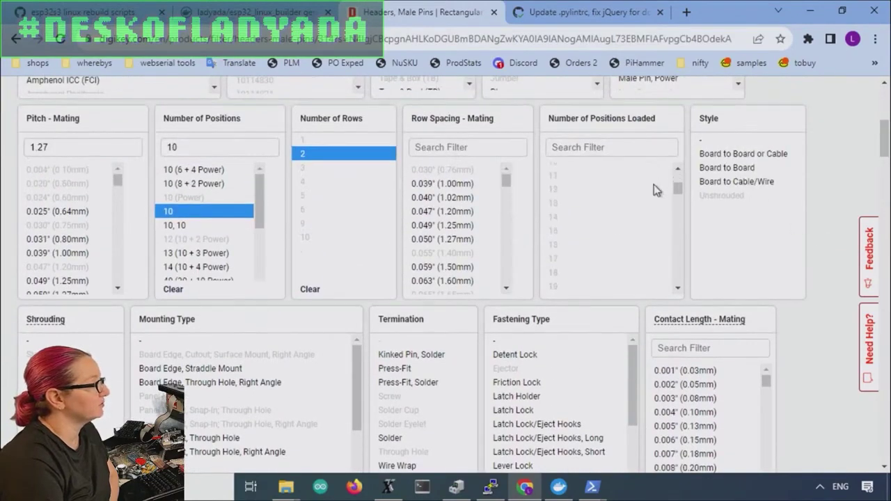
scroll(654, 188, "down", 15)
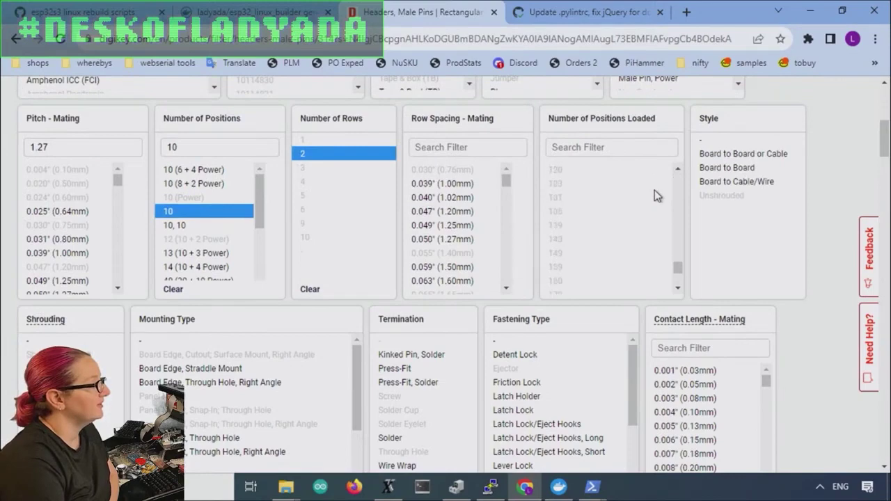
left_click_drag(679, 275, 648, 288)
left_click(584, 271)
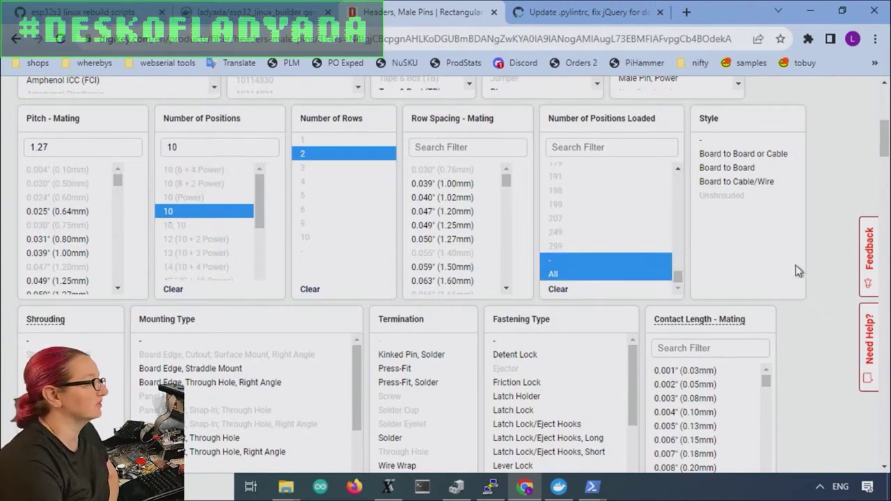
scroll(798, 271, "down", 12)
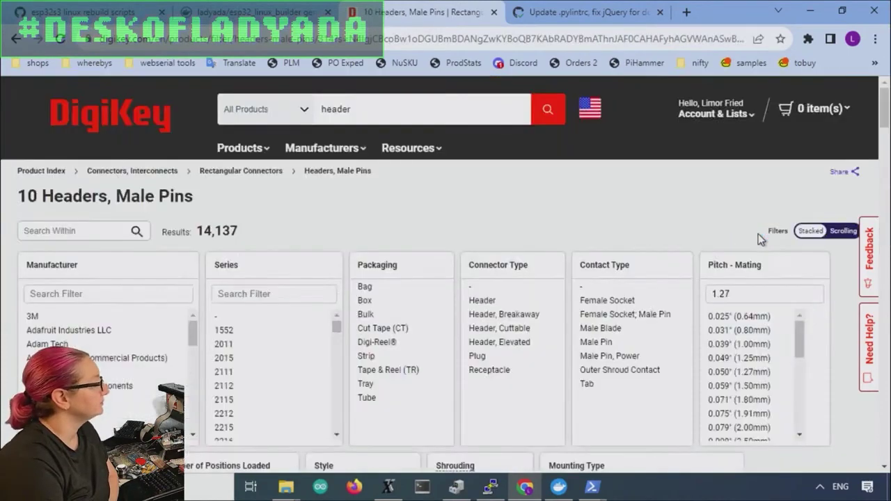
Scroll to the lower filter lists, briefly selecting and then clearing Surface Mount
scroll(806, 188, "down", 2)
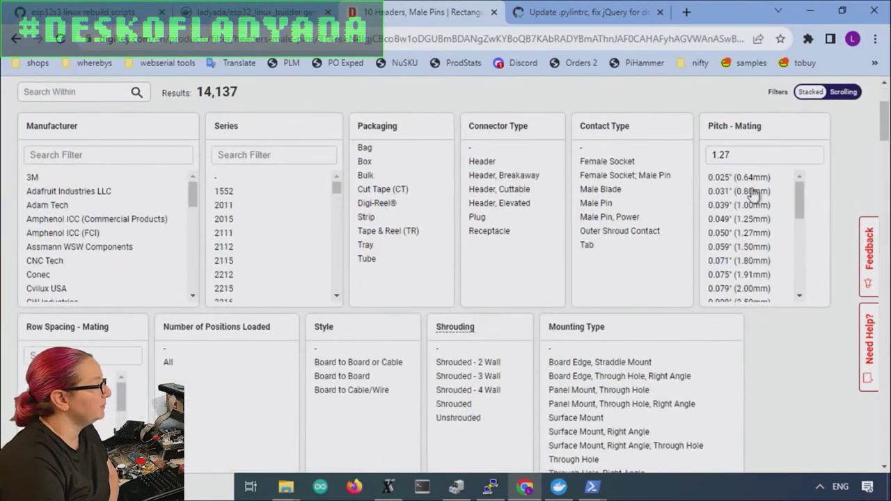
scroll(223, 232, "down", 3)
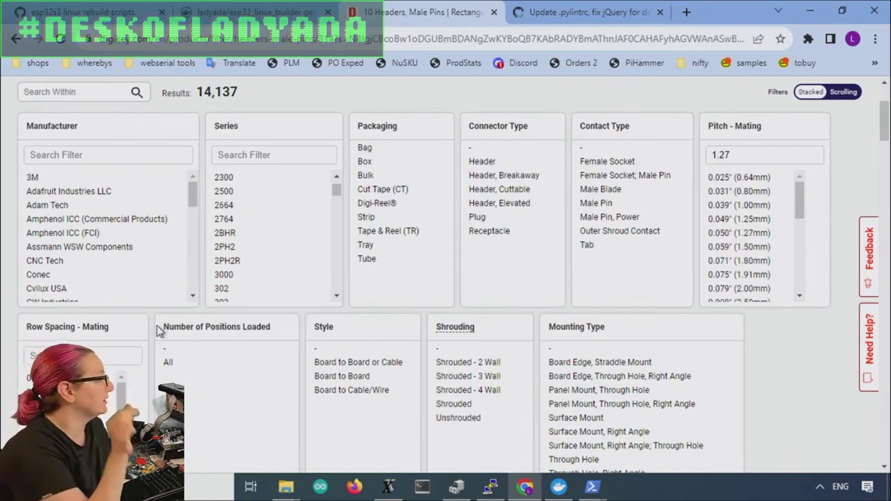
scroll(139, 258, "down", 3)
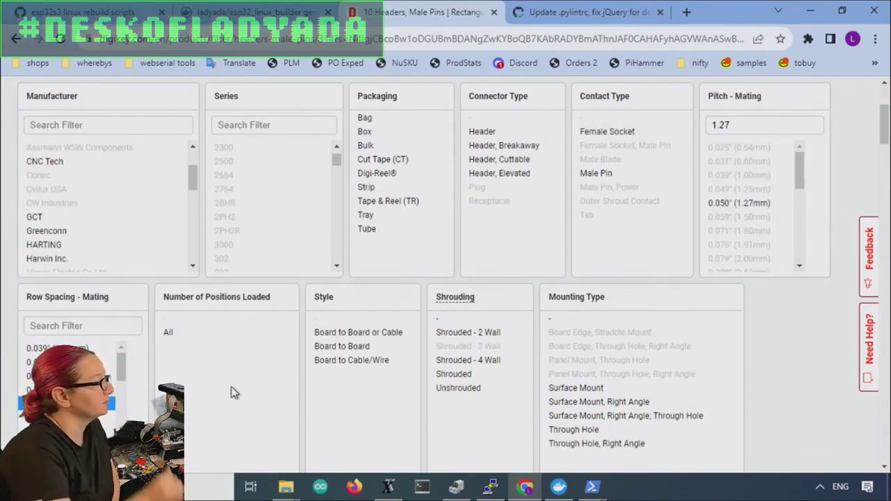
scroll(819, 352, "down", 1)
scroll(800, 352, "down", 1)
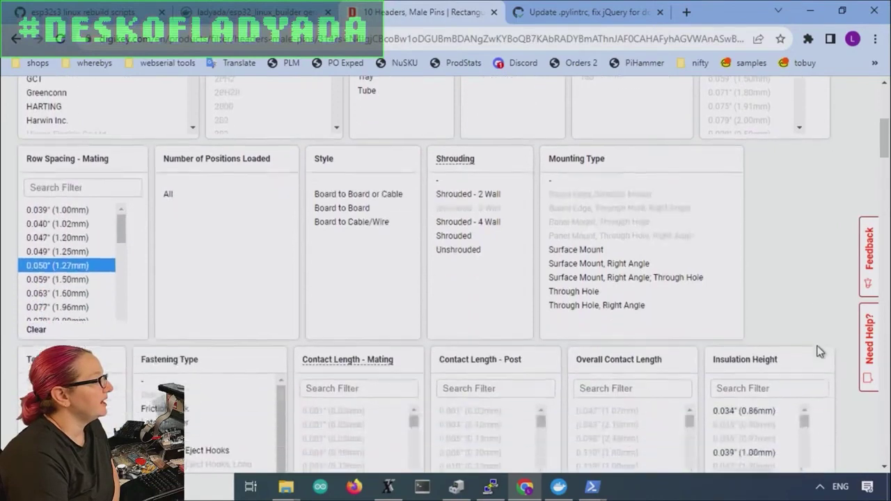
left_click(622, 249)
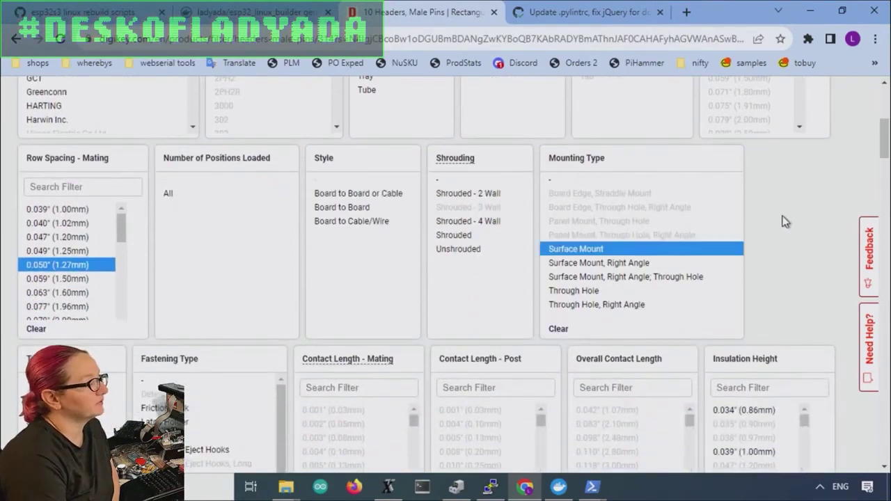
left_click(589, 249)
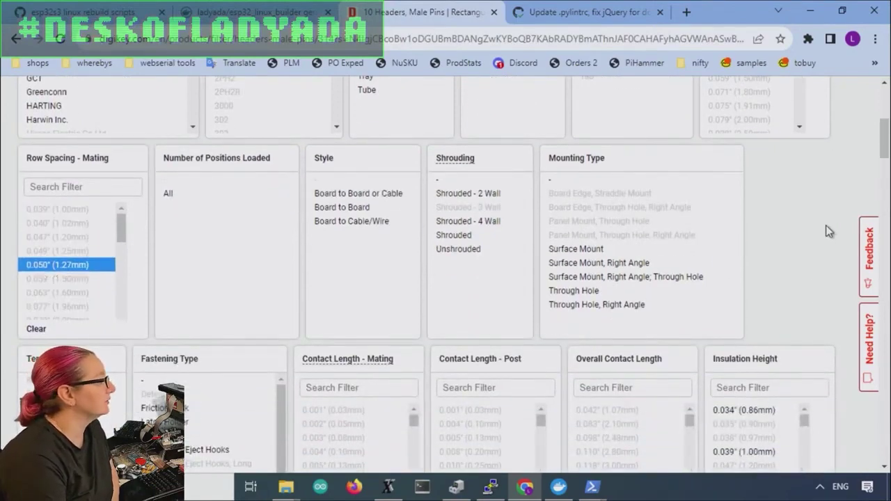
Select the gold contact finish options and apply the filters
scroll(720, 258, "down", 3)
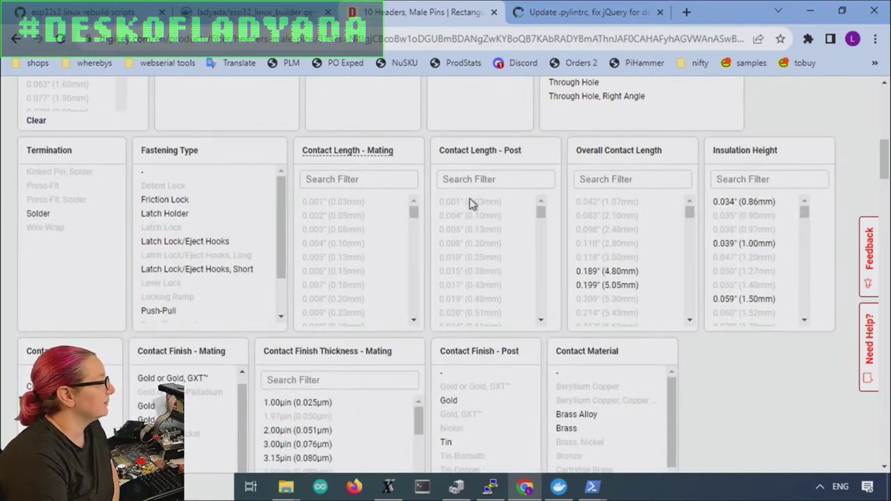
scroll(348, 305, "down", 2)
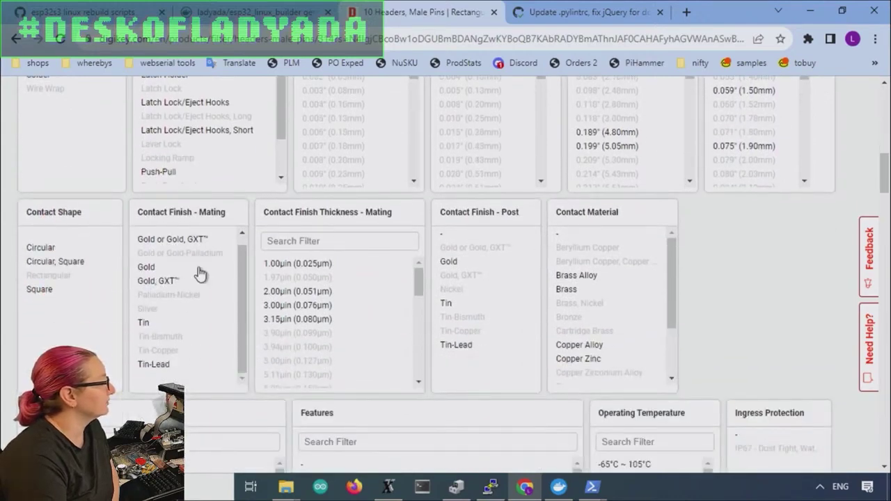
left_click_drag(191, 239, 188, 287)
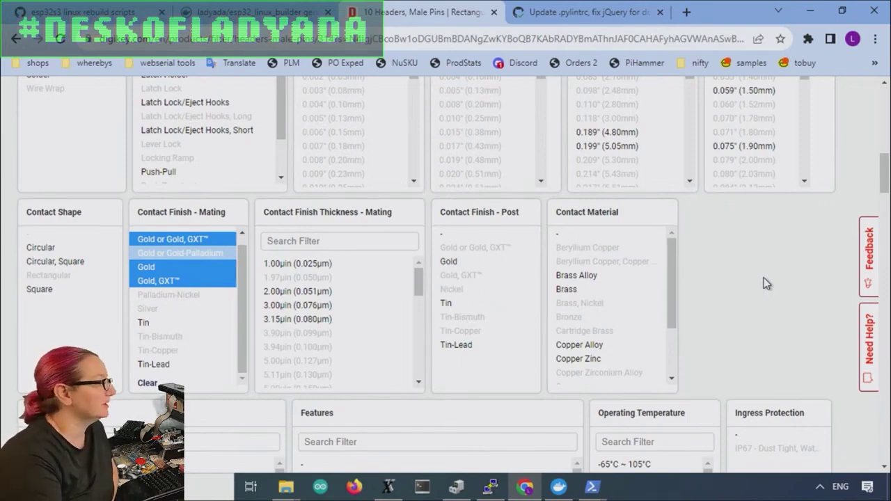
scroll(765, 283, "down", 3)
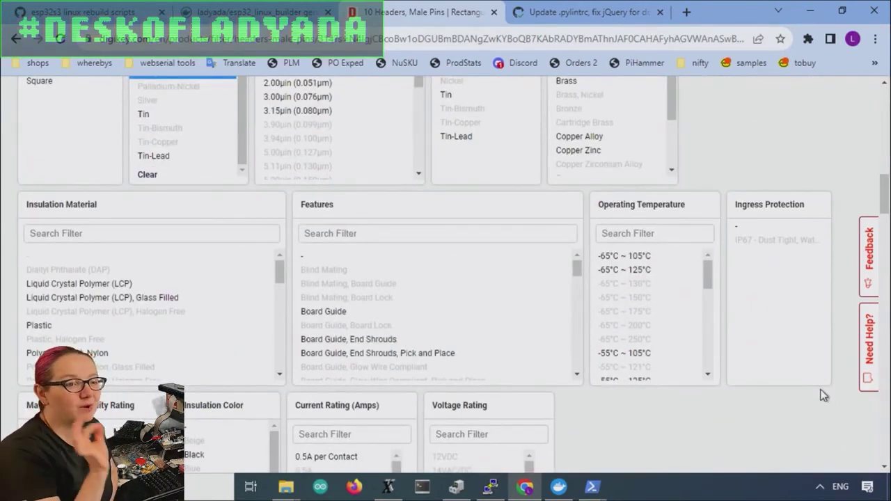
scroll(730, 426, "down", 5)
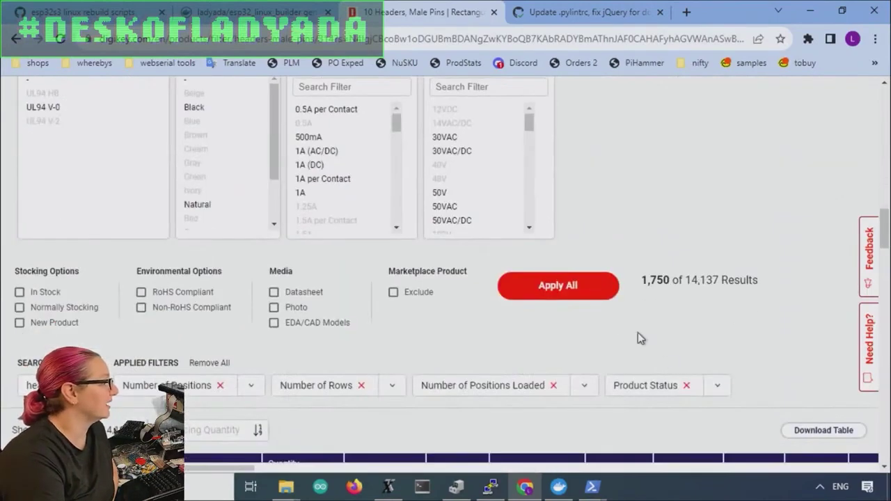
left_click(583, 290)
Pick one more filter value and apply it, cutting the results to 359
scroll(766, 240, "down", 5)
scroll(800, 250, "down", 3)
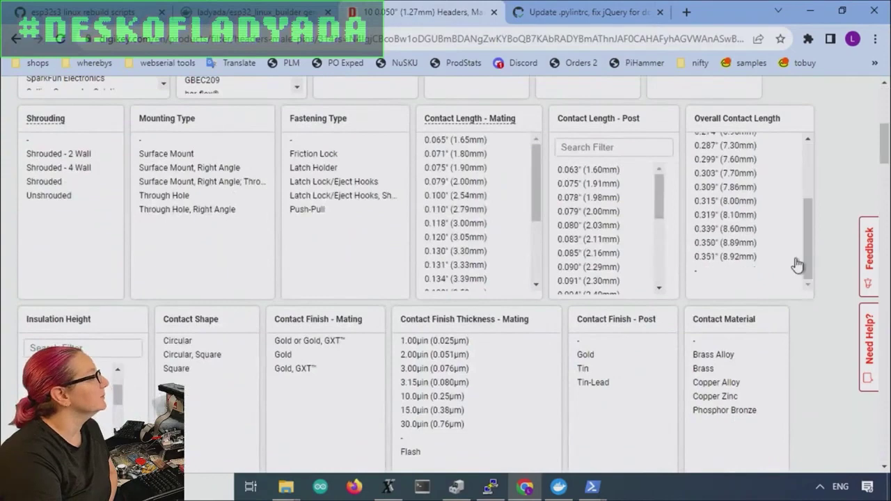
scroll(766, 279, "down", 5)
left_click(554, 382)
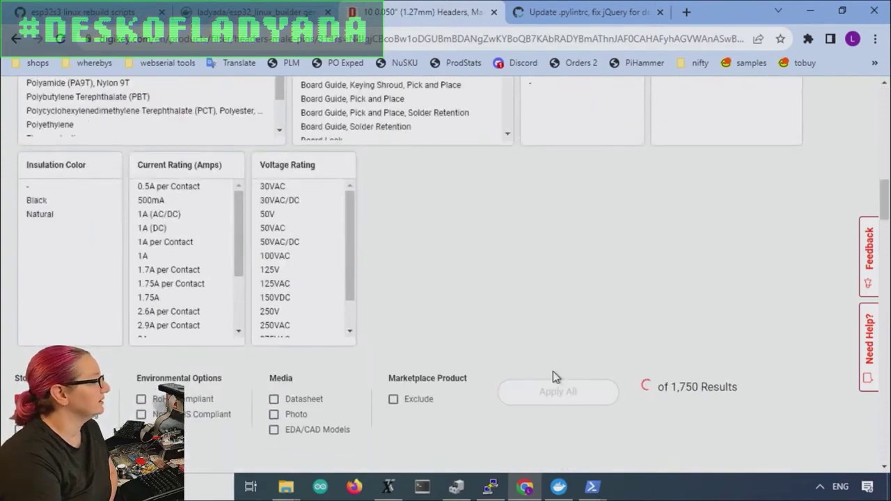
left_click(571, 392)
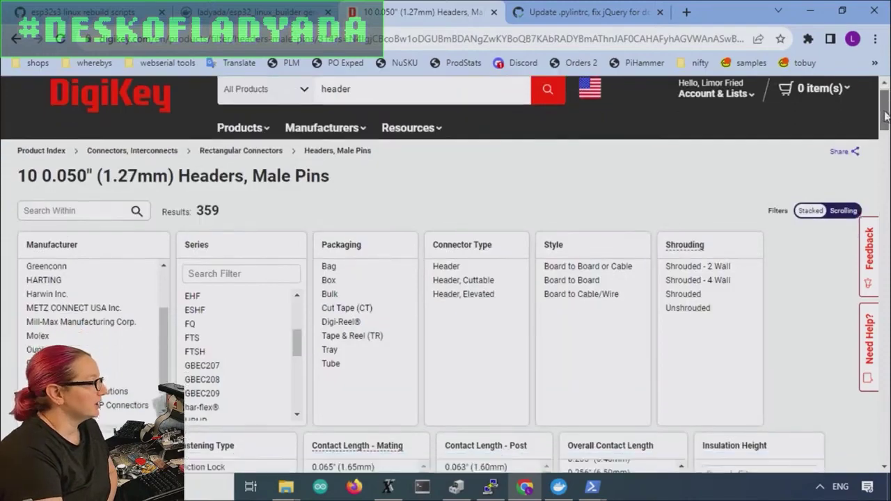
scroll(885, 116, "down", 2)
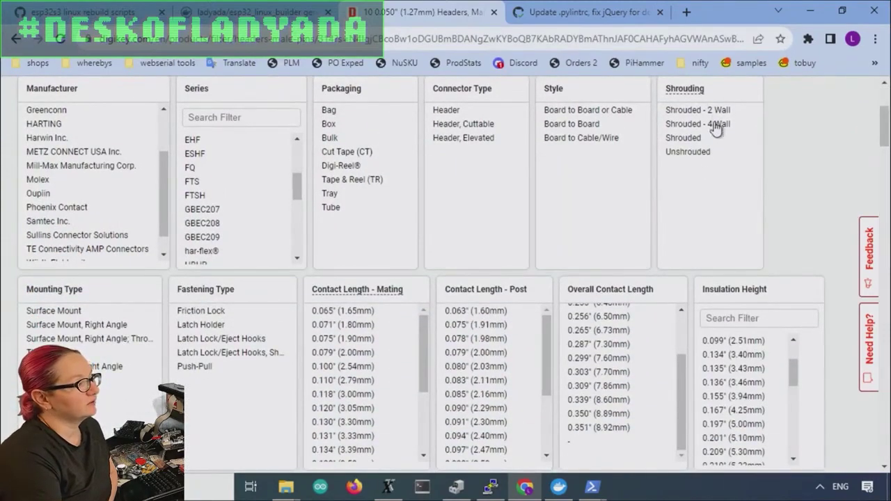
left_click_drag(882, 125, 883, 284)
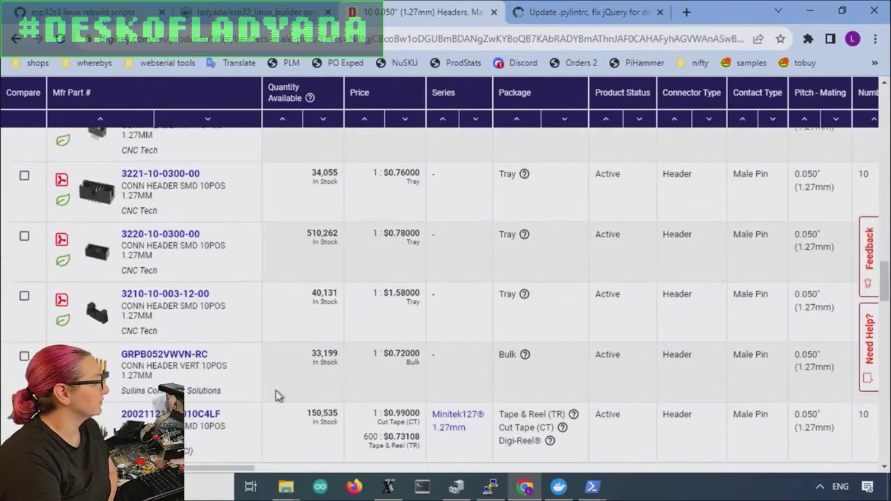
mouse_move(96, 372)
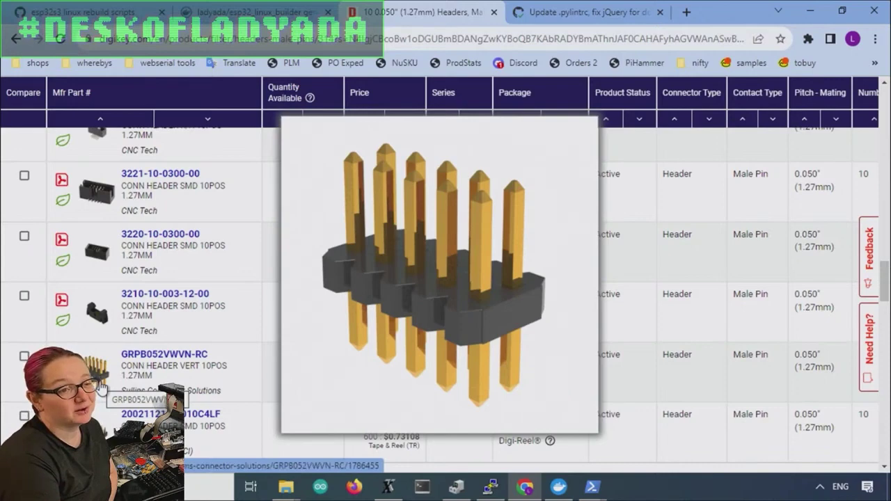
scroll(213, 303, "up", 2)
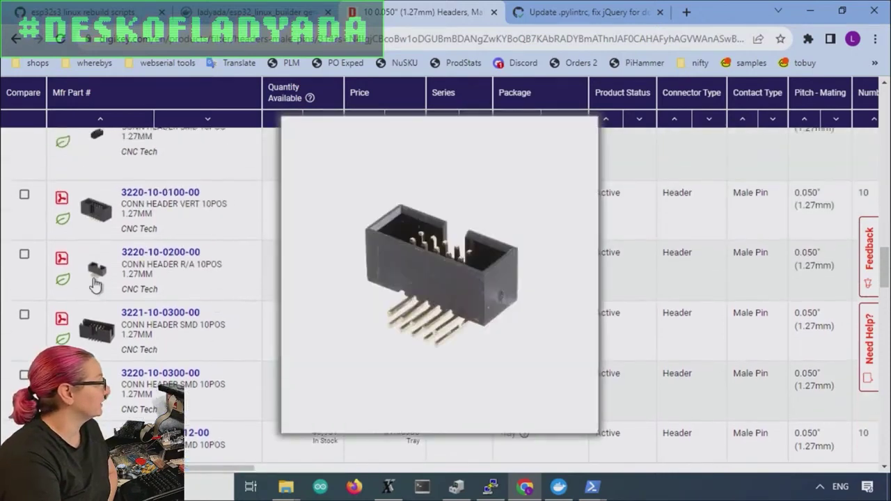
mouse_move(99, 216)
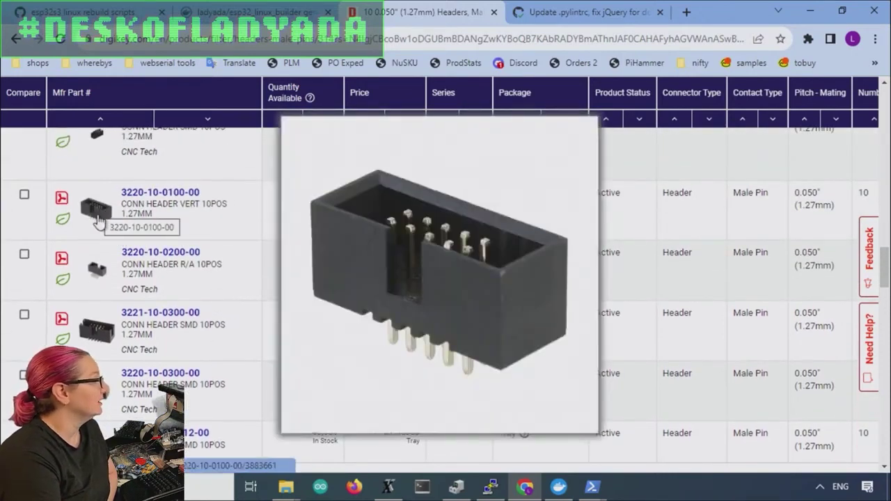
scroll(101, 223, "up", 2)
mouse_move(103, 272)
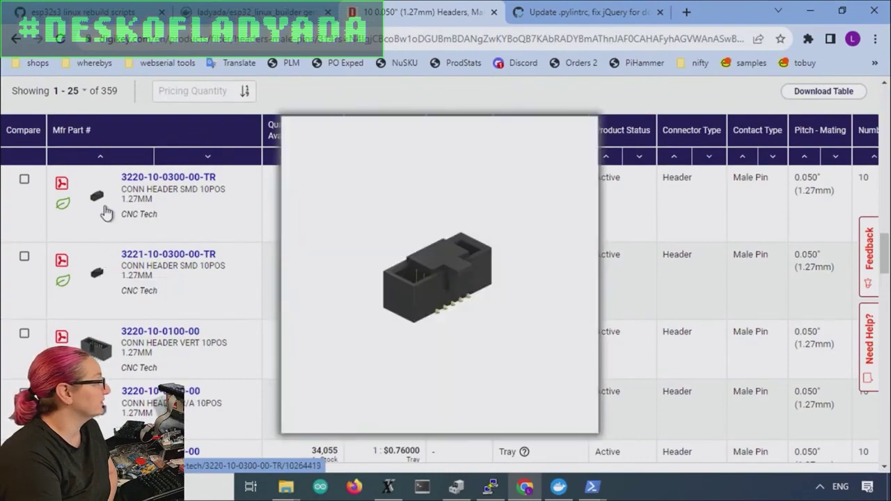
scroll(292, 236, "down", 5)
scroll(295, 239, "down", 2)
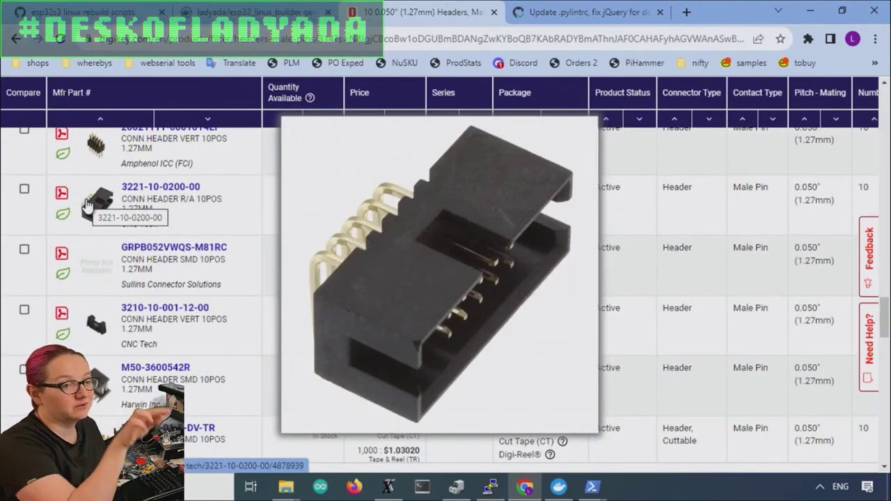
scroll(87, 222, "down", 2)
mouse_move(89, 258)
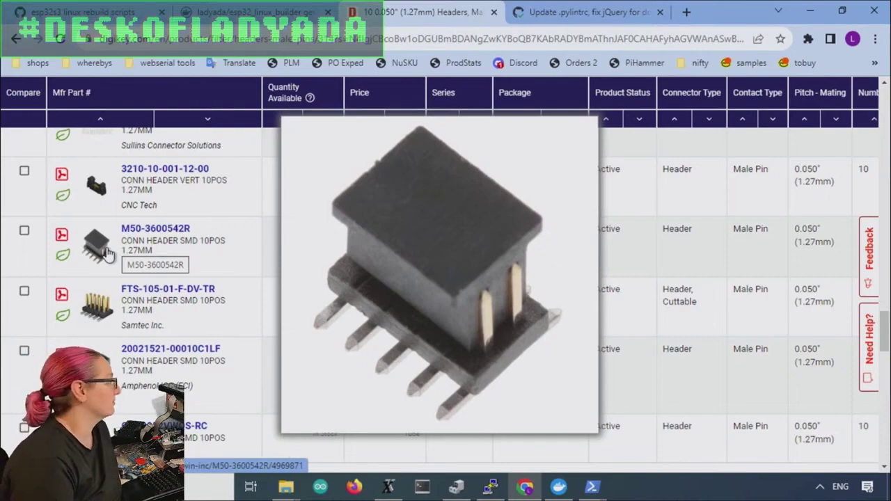
scroll(115, 254, "down", 6)
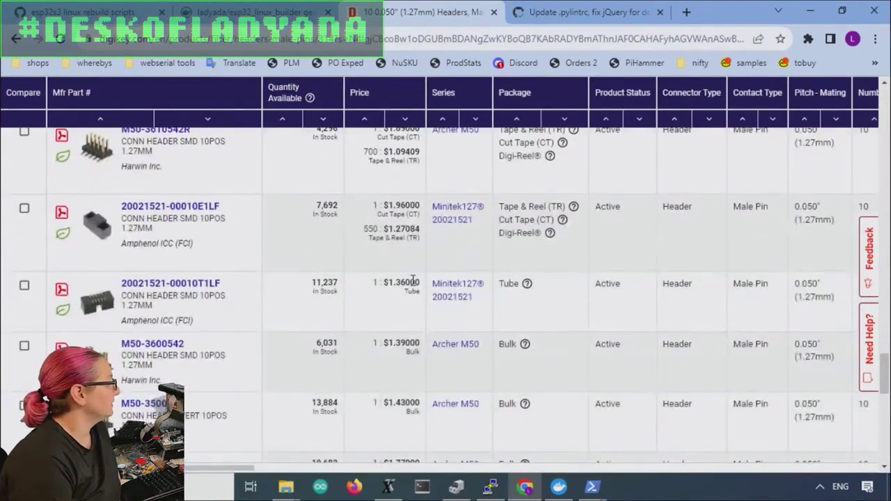
scroll(884, 348, "down", 3)
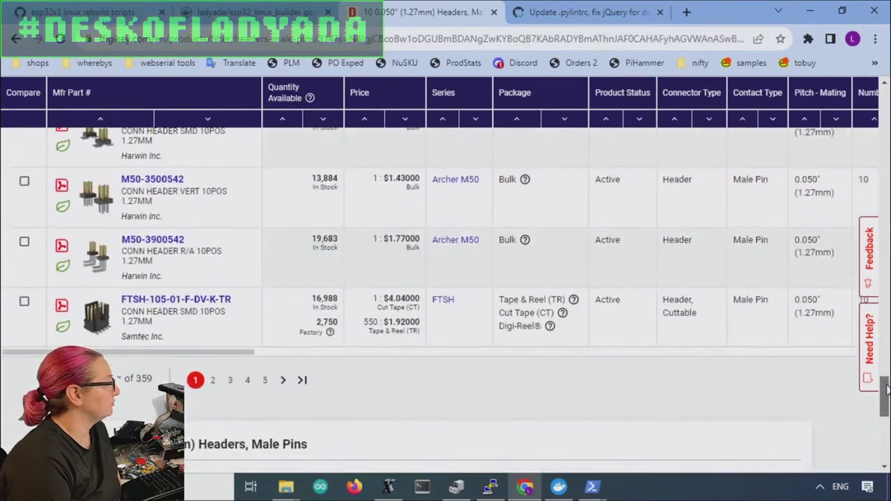
mouse_move(86, 321)
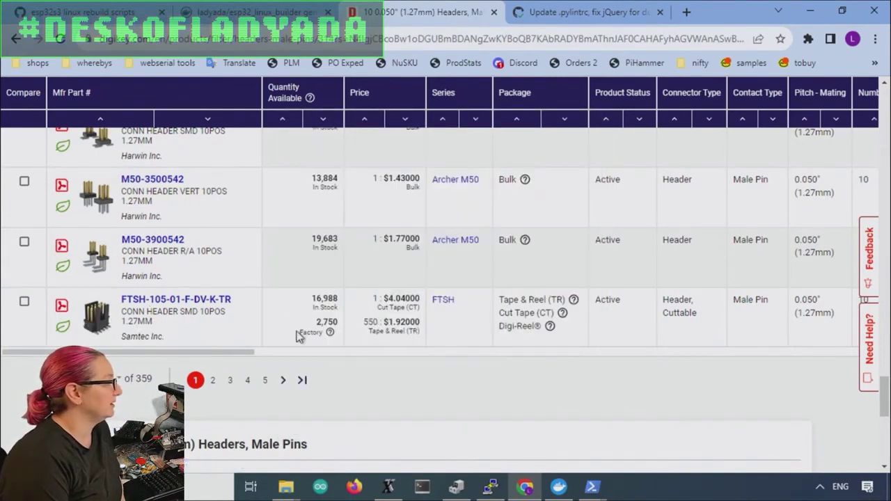
left_click_drag(882, 395, 884, 221)
Apply Surface Mount mounting type, then all three Shrouded options, leaving 144 results
left_click(97, 319)
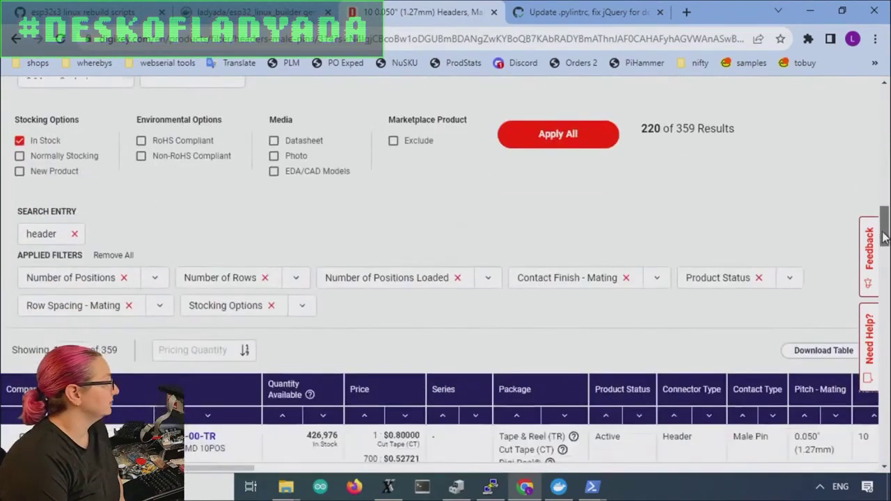
left_click(562, 189)
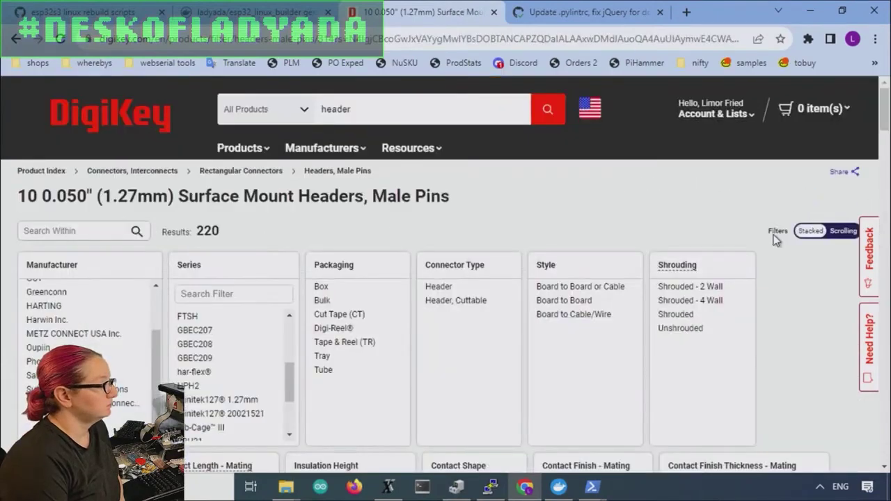
left_click_drag(702, 314, 696, 288)
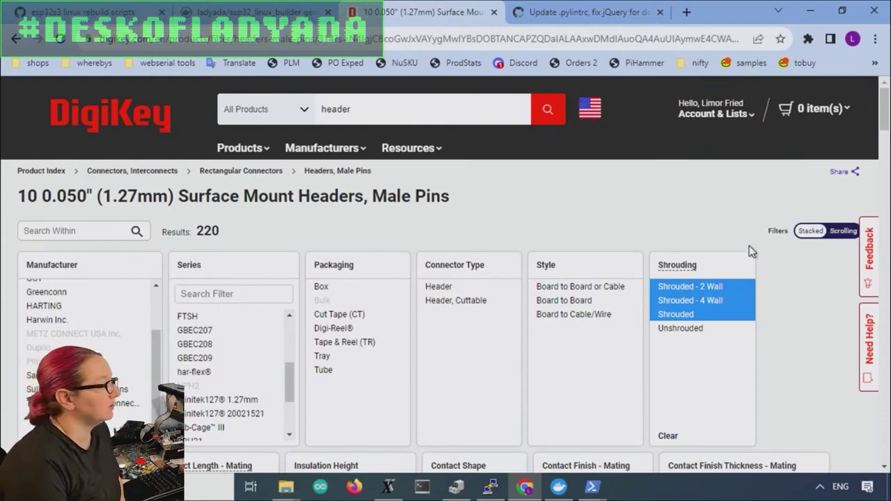
scroll(752, 250, "down", 8)
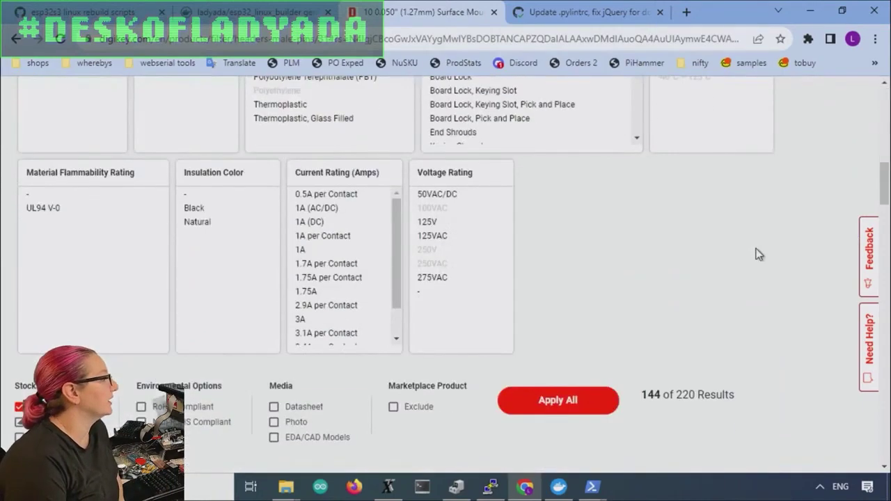
left_click(595, 405)
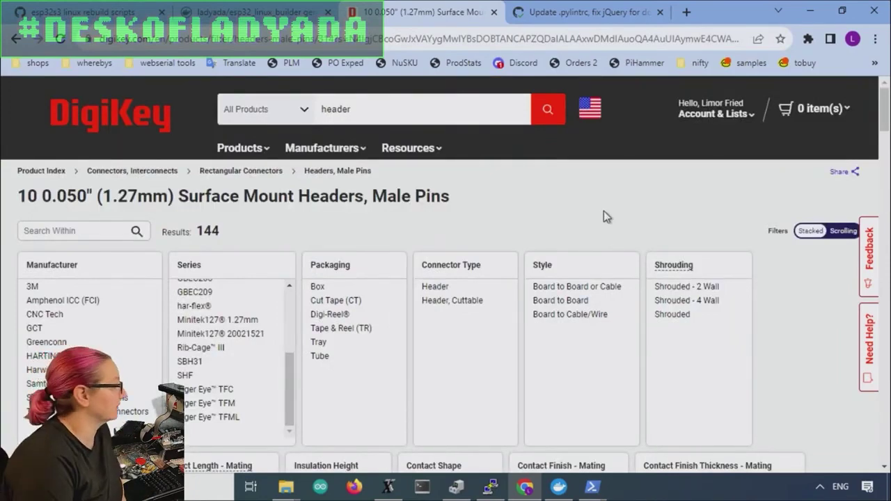
Scroll to the 144-part results table and compare the top headers' thumbnail previews
scroll(605, 215, "down", 3)
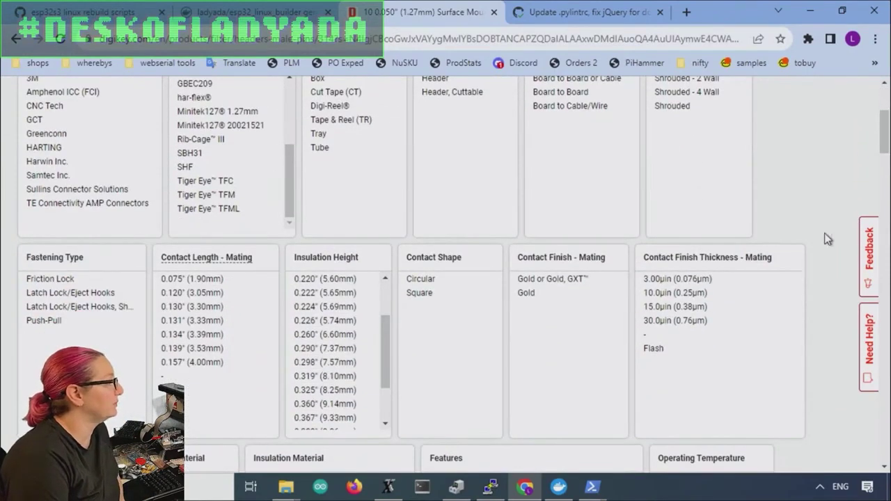
scroll(827, 239, "down", 5)
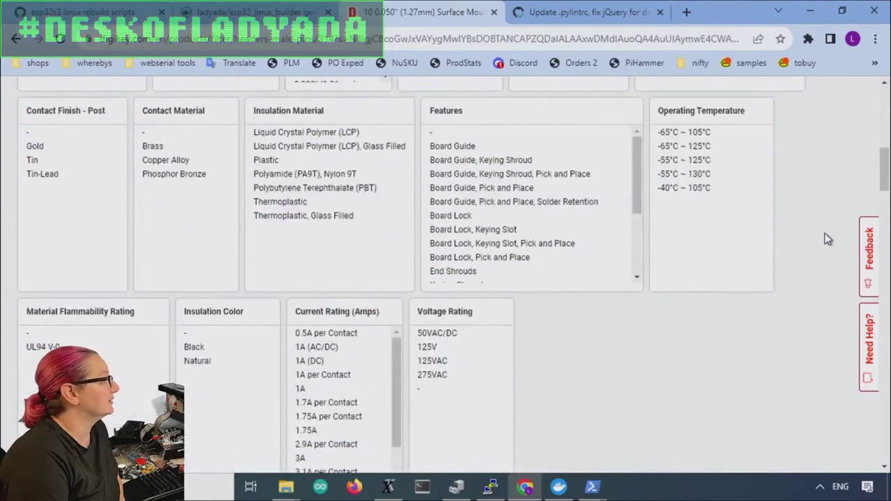
scroll(827, 238, "down", 10)
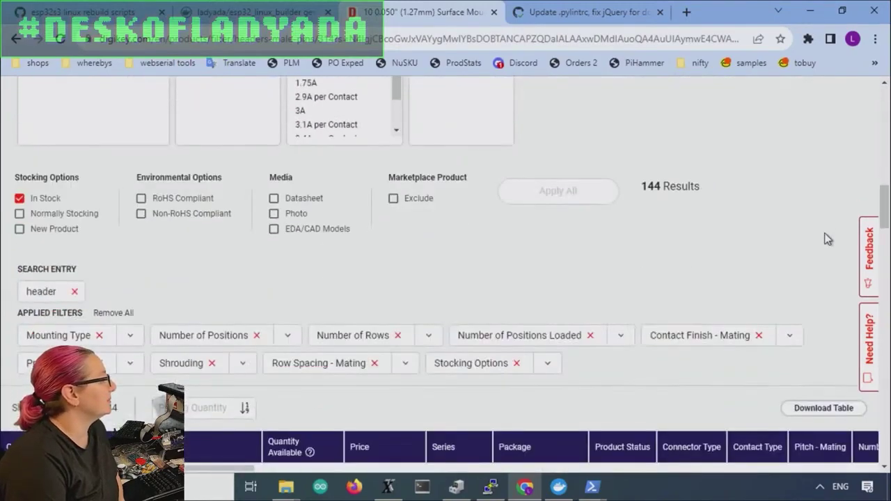
scroll(827, 239, "down", 2)
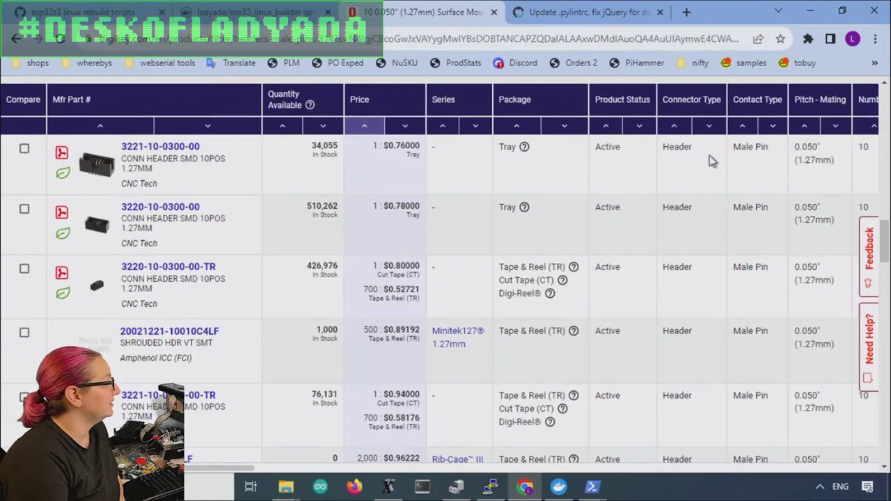
mouse_move(103, 164)
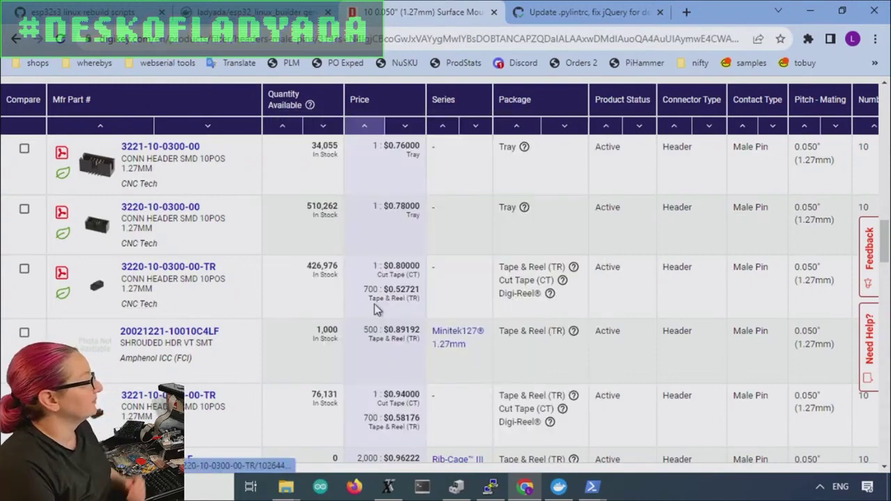
mouse_move(101, 235)
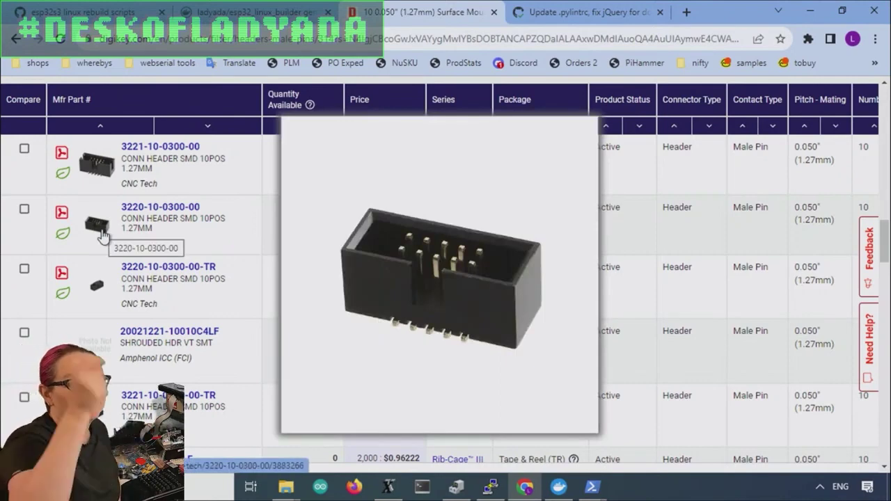
mouse_move(96, 287)
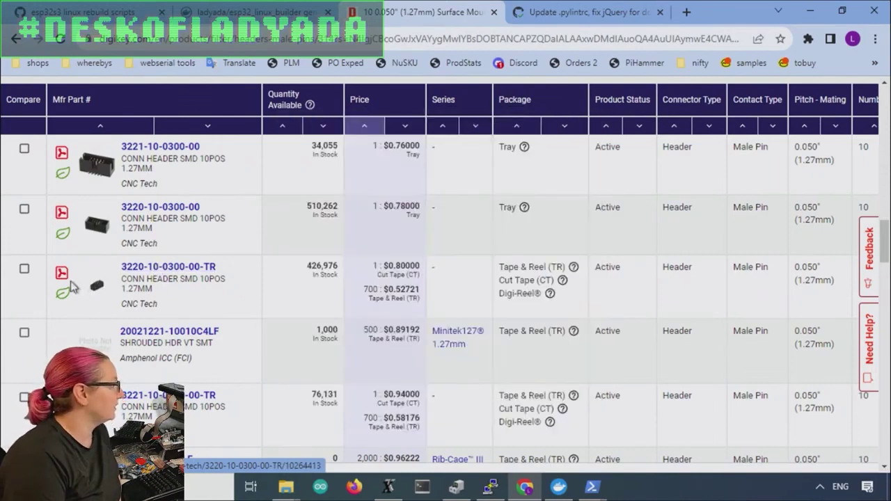
left_click(202, 268)
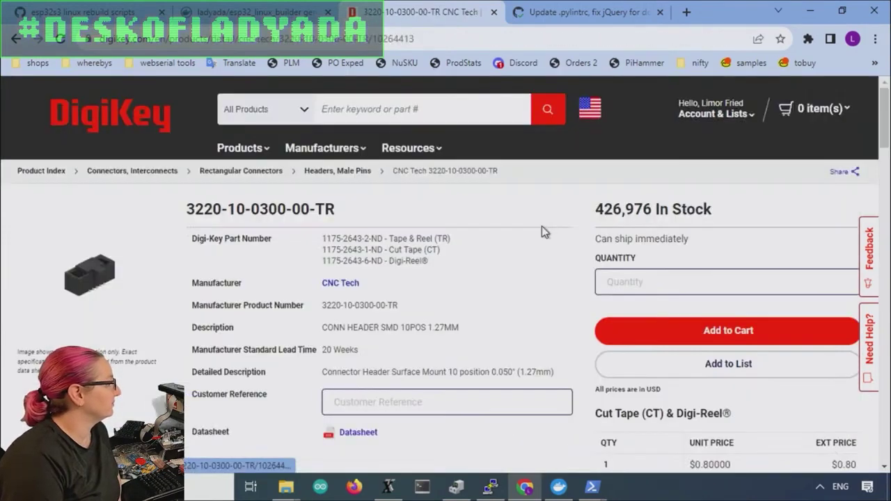
left_click(94, 287)
left_click(209, 393)
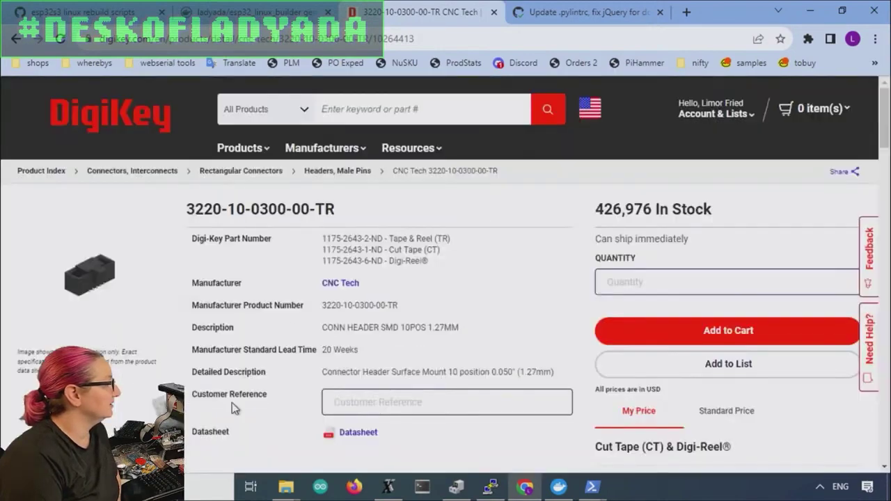
Open the part's datasheet PDF and scroll through its drawings and mating parts
left_click(356, 432)
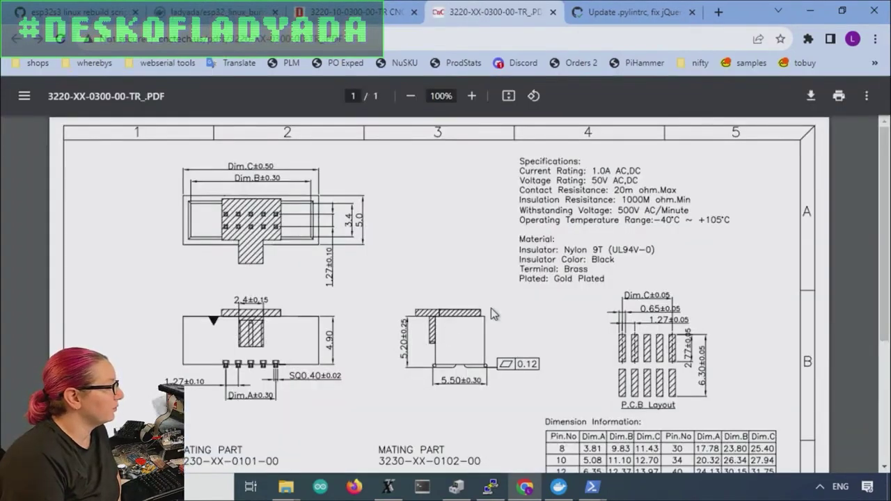
scroll(490, 308, "down", 2)
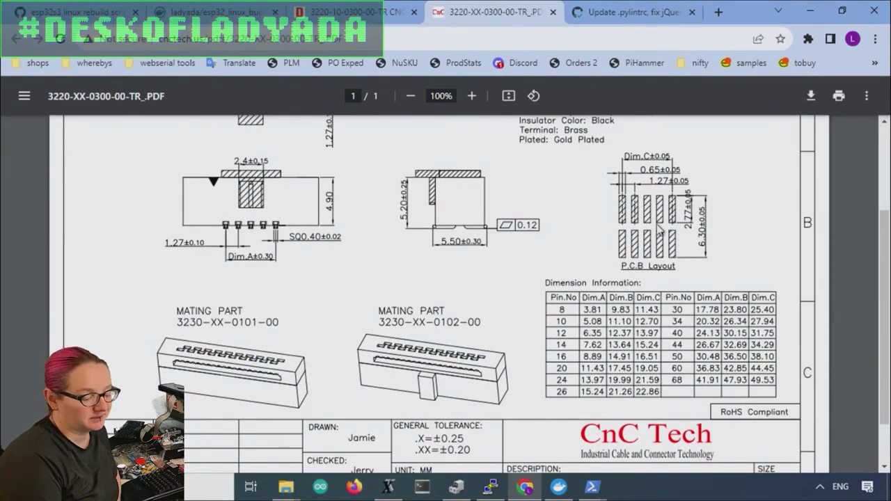
left_click(313, 13)
Load the Adafruit site by entering 'ad' in the address bar
left_click(641, 10)
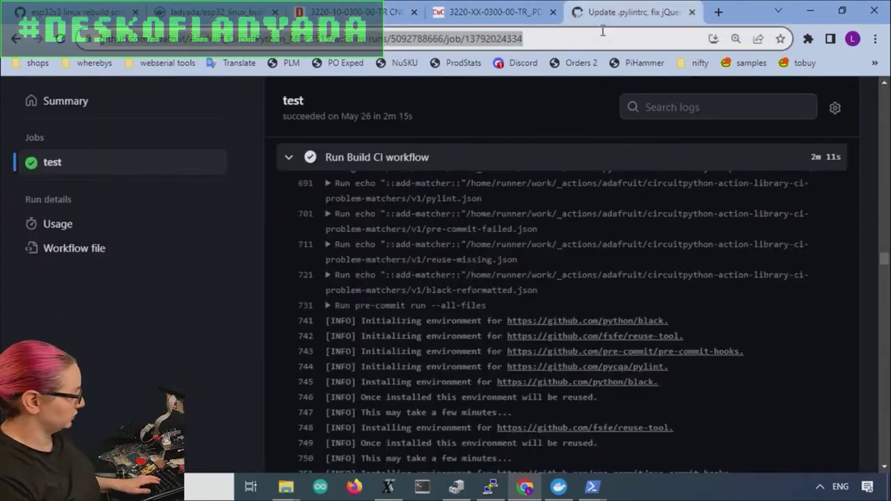
type("adafruit.com/new")
key("Return")
Search 'feather rp2040', check the Feather RP2040 page, and return to the DigiKey tab
left_click(624, 136)
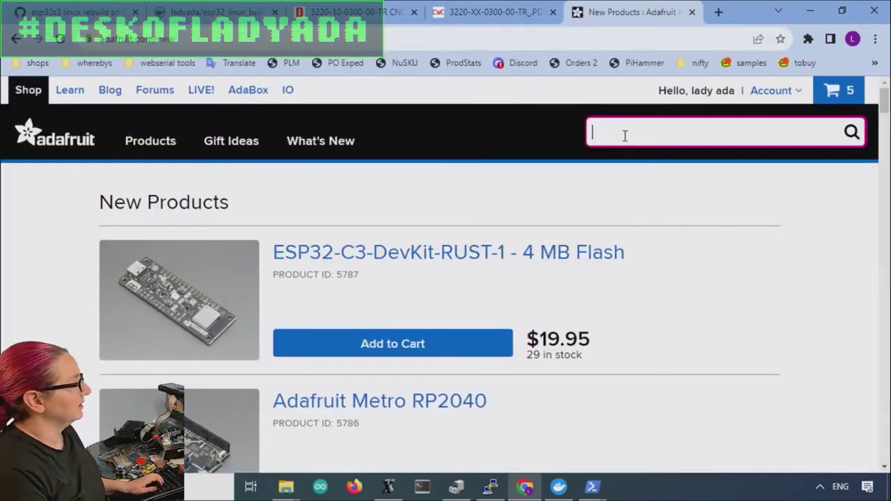
type("feather rp2040")
key("Return")
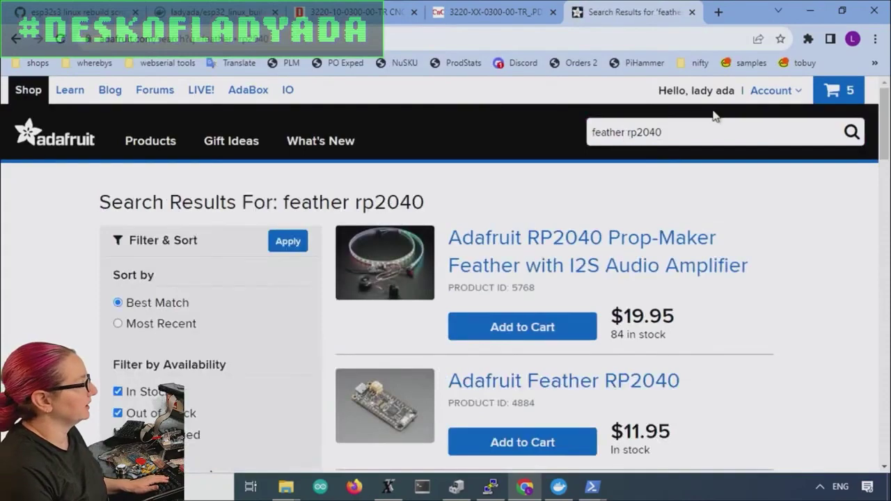
left_click(459, 381)
scroll(376, 322, "down", 1)
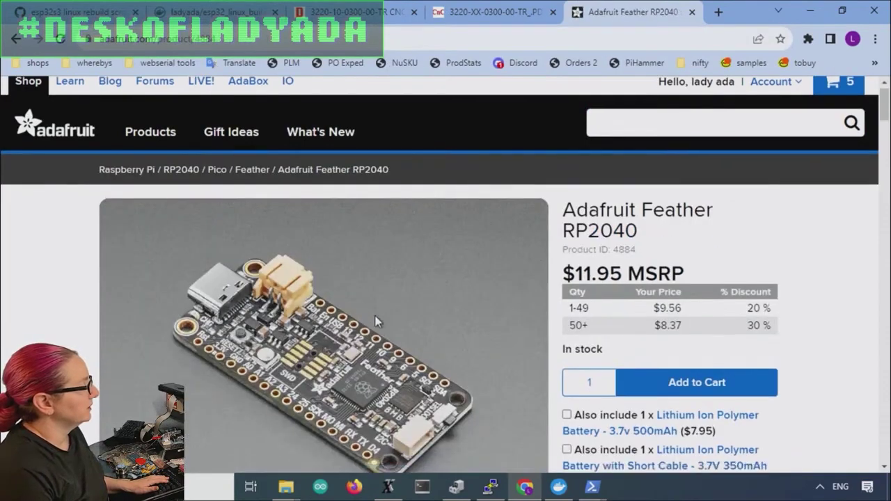
scroll(376, 322, "down", 3)
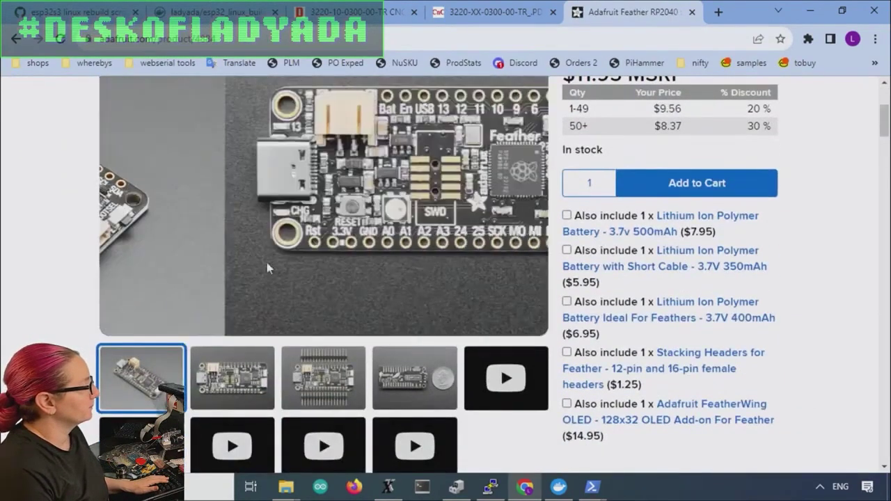
scroll(278, 268, "up", 3)
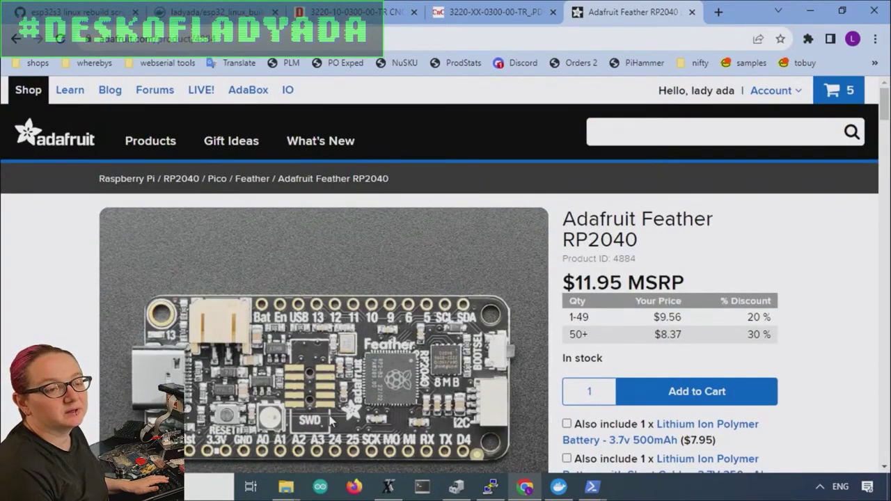
left_click(353, 21)
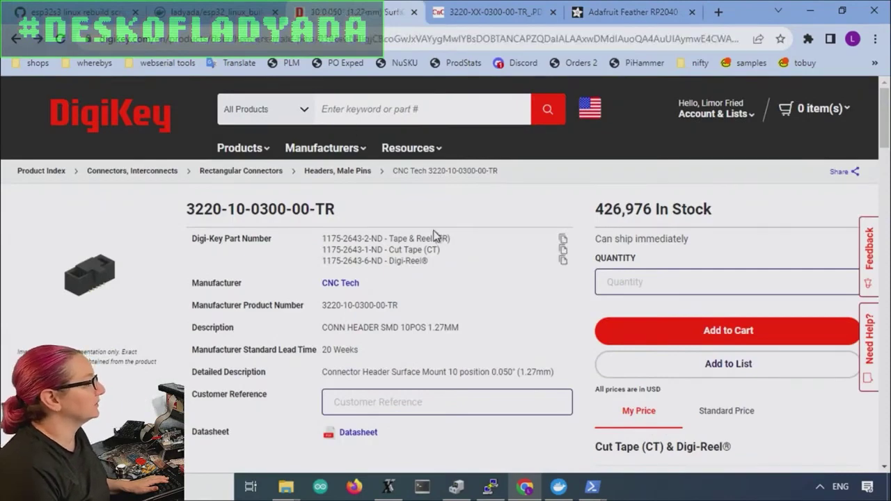
Return to the header listing and select the five Board Guide options under Features, previewing 40 of 144 results
key("alt+Left")
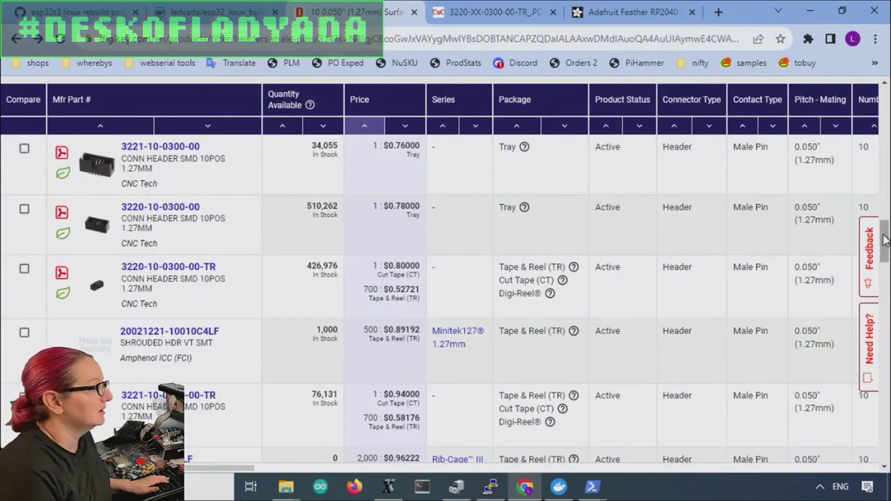
left_click_drag(884, 240, 884, 144)
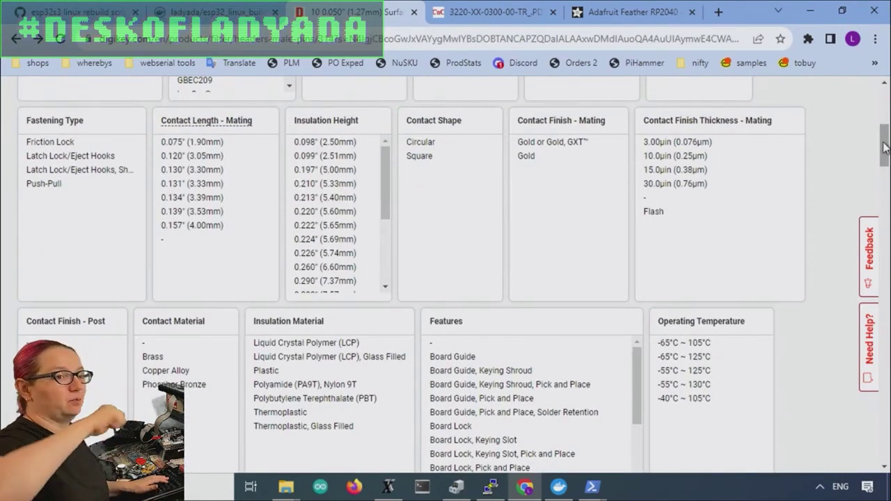
left_click_drag(884, 147, 878, 165)
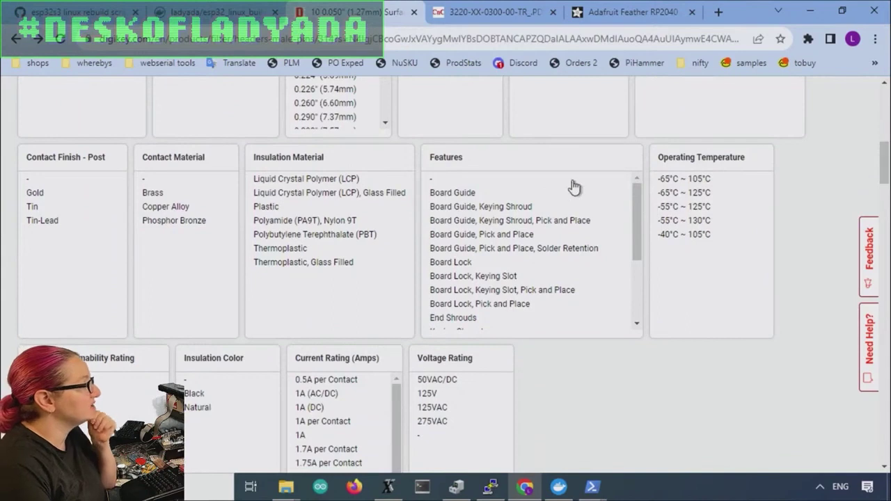
left_click_drag(639, 200, 674, 200)
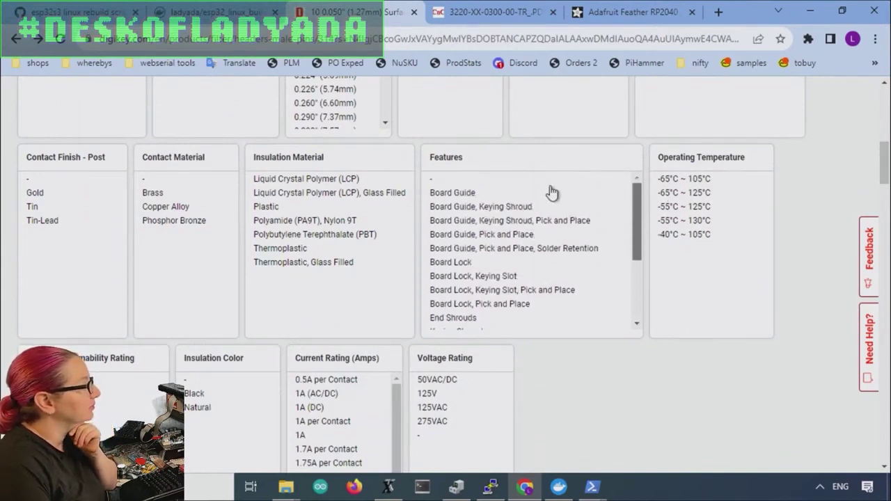
left_click_drag(514, 192, 512, 254)
left_click_drag(638, 216, 636, 278)
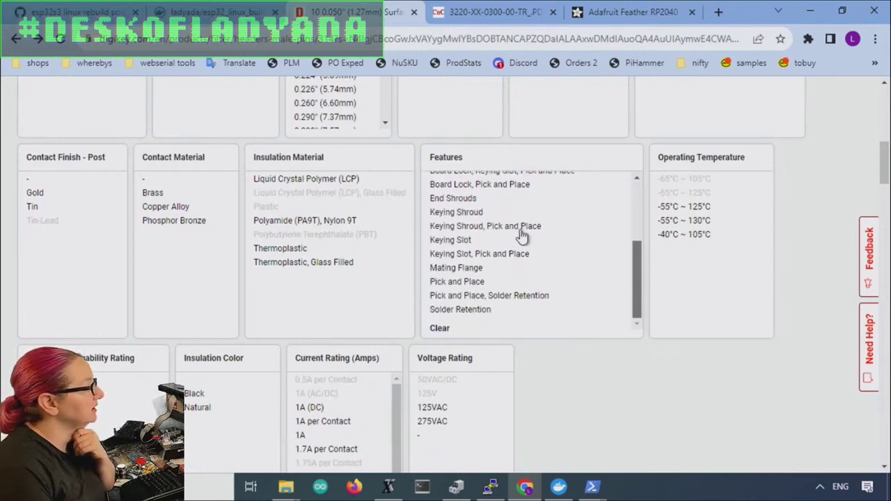
scroll(803, 274, "down", 4)
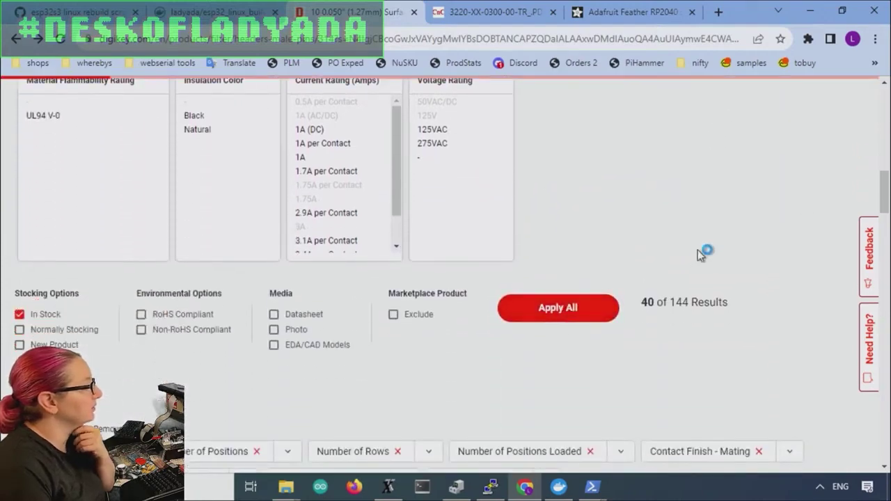
Open the SBH31 series datasheet PDF from its row in the results table
scroll(717, 250, "down", 5)
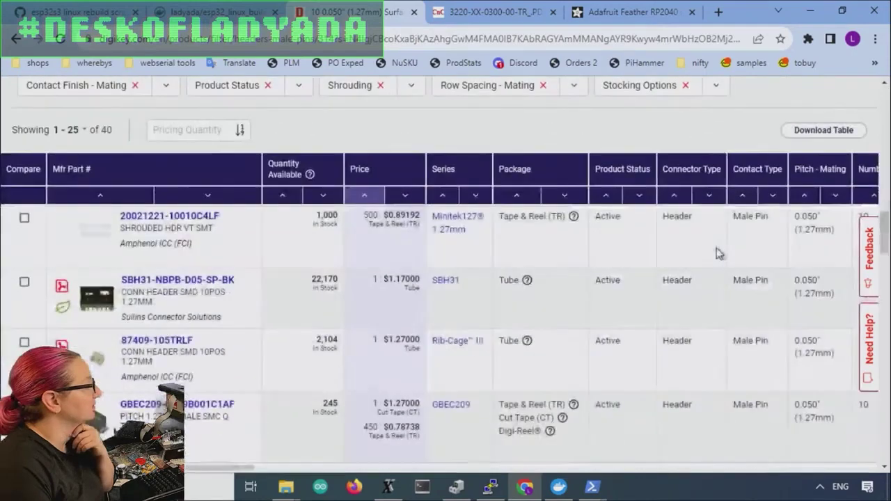
mouse_move(97, 301)
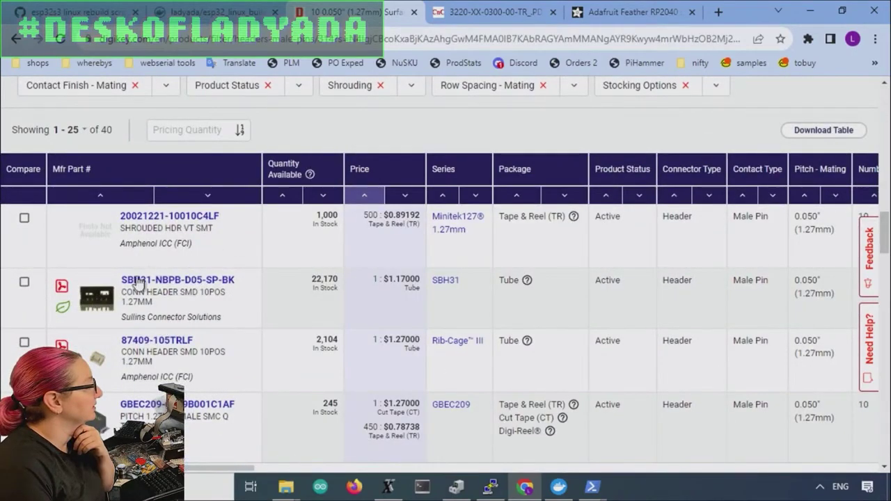
left_click(62, 285)
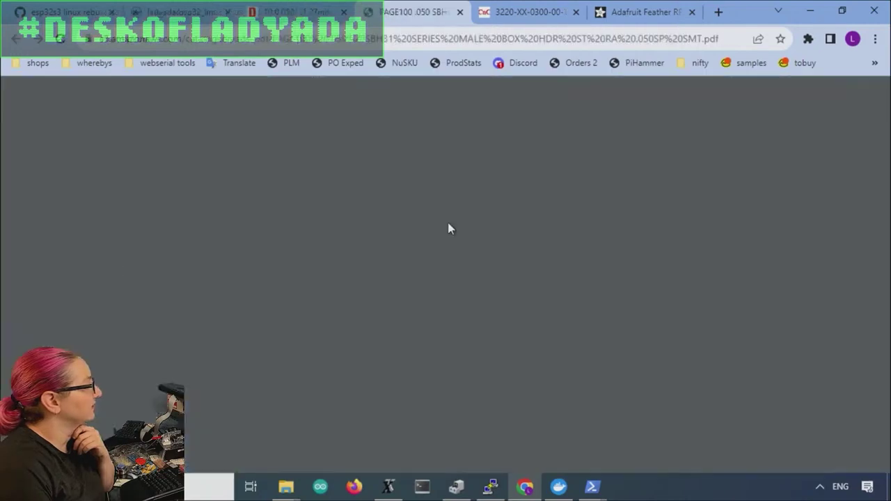
Inspect the datasheet's Surface Mount drawings, then go back to the filtered DigiKey results tab
scroll(580, 231, "down", 5)
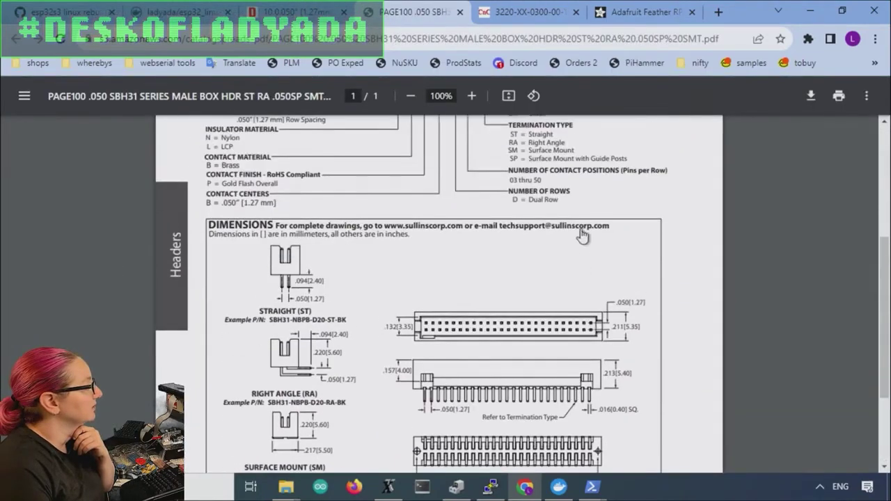
scroll(582, 237, "down", 2)
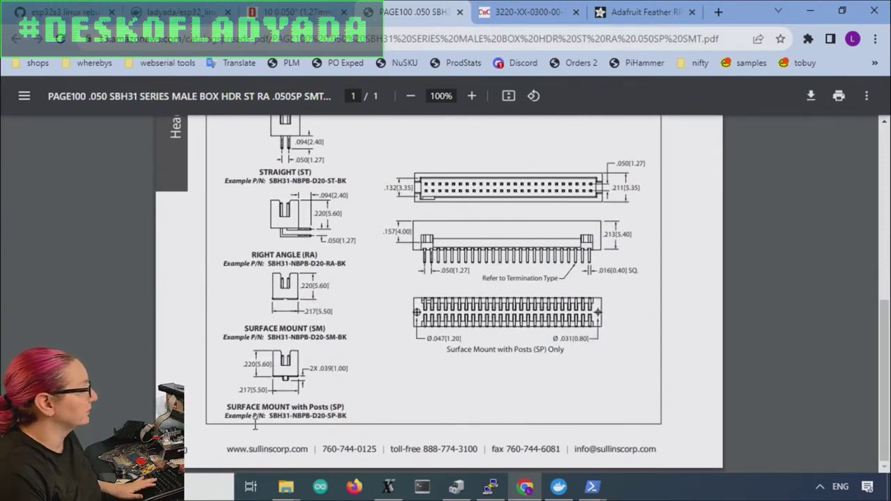
scroll(255, 424, "up", 8)
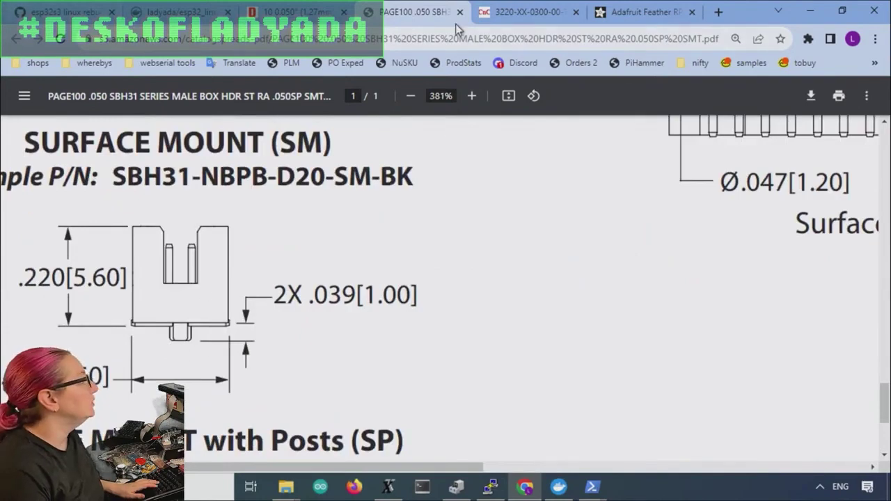
left_click(294, 12)
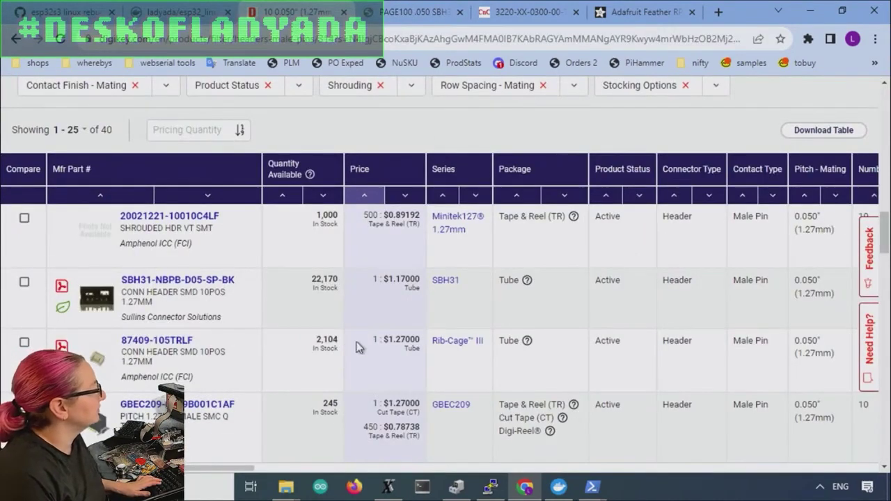
scroll(357, 346, "down", 3)
scroll(381, 328, "down", 5)
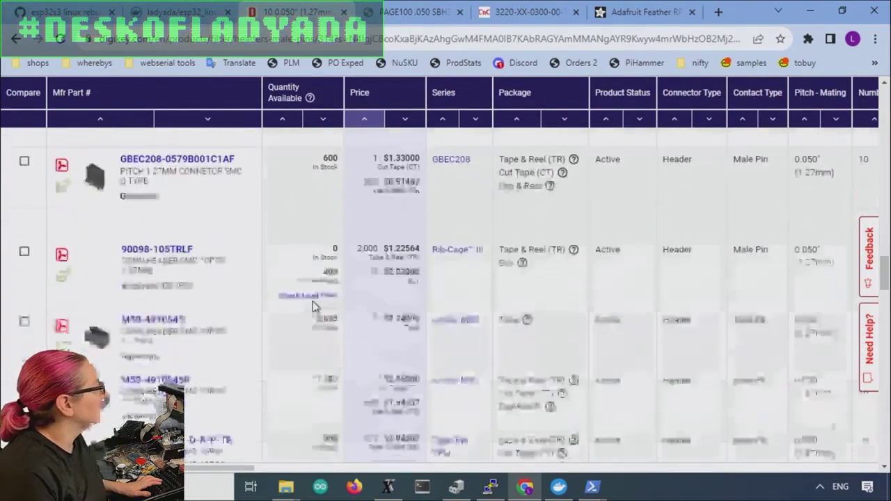
mouse_move(97, 225)
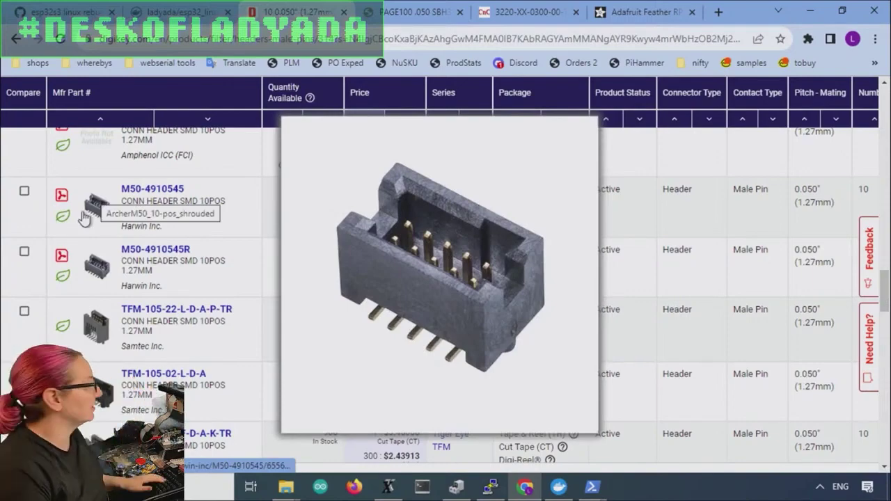
scroll(98, 376, "down", 3)
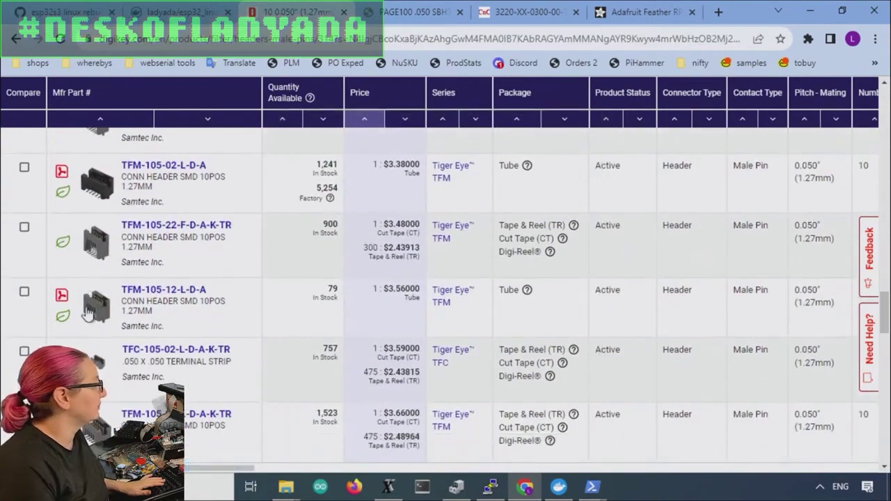
mouse_move(105, 381)
scroll(105, 382, "down", 4)
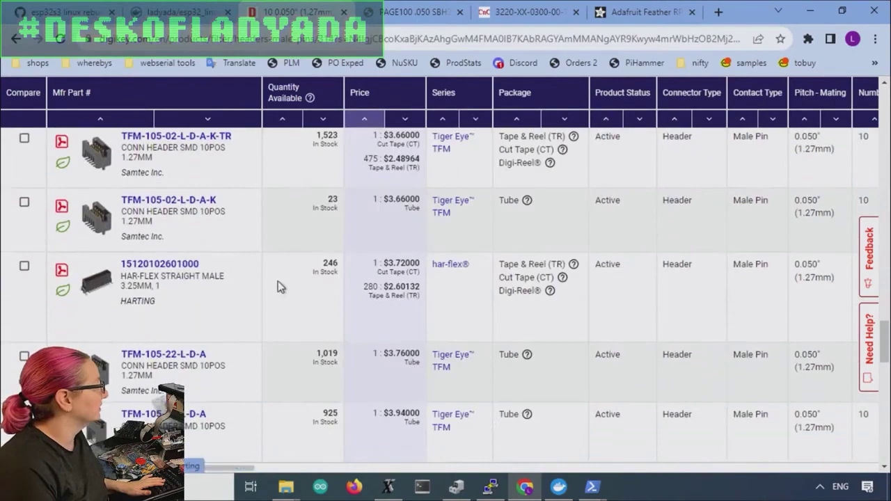
scroll(338, 265, "up", 10)
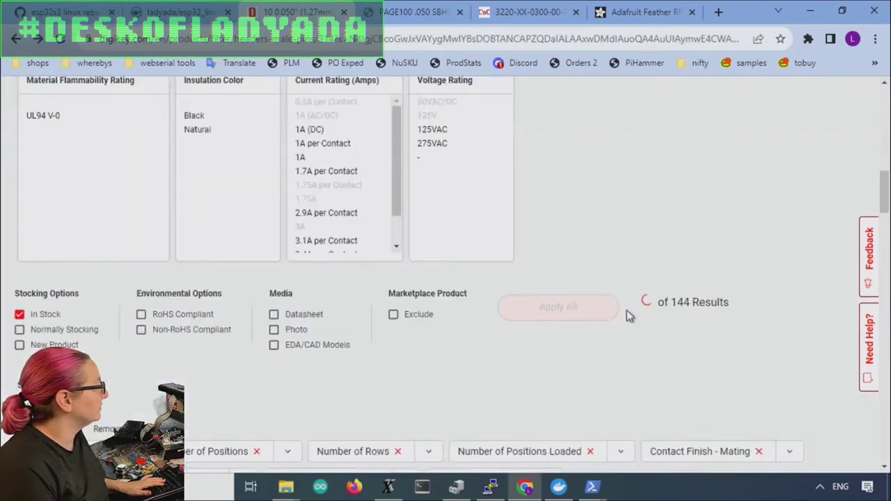
scroll(616, 309, "down", 6)
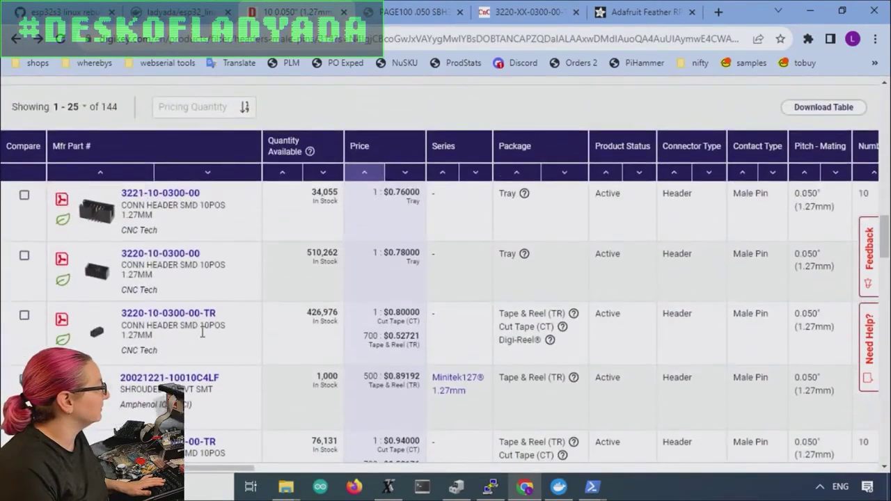
left_click(171, 314)
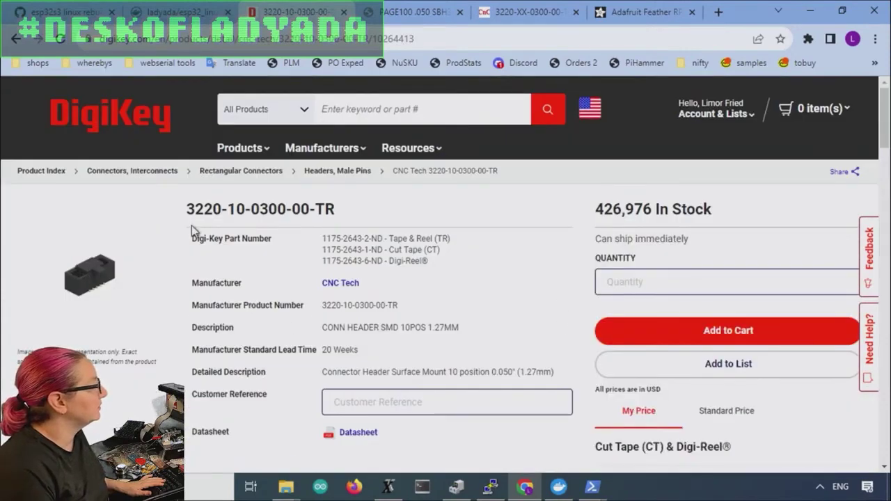
left_click(103, 285)
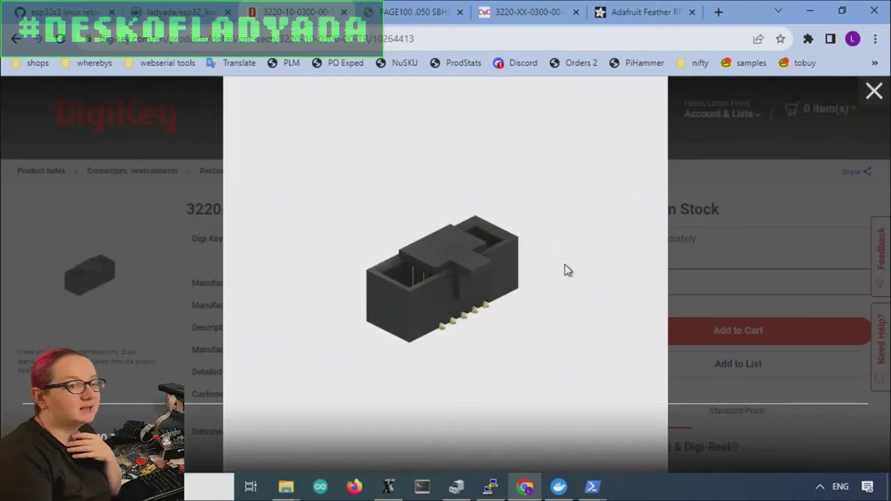